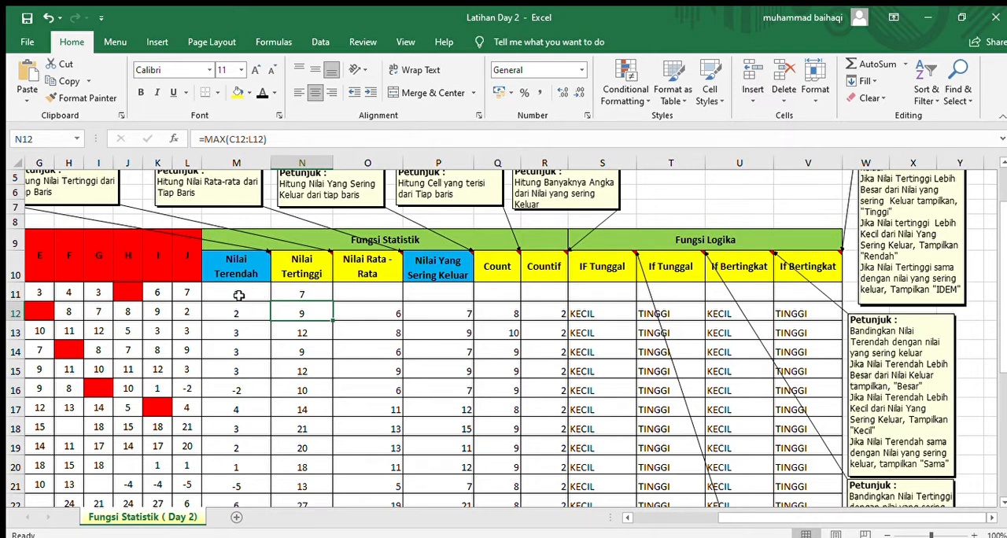
# Step: Replace the content of M11 under Nilai Terendah with a MIN formula over C11:L11
pyautogui.moveTo(735, 517); pyautogui.dragTo(646, 517)
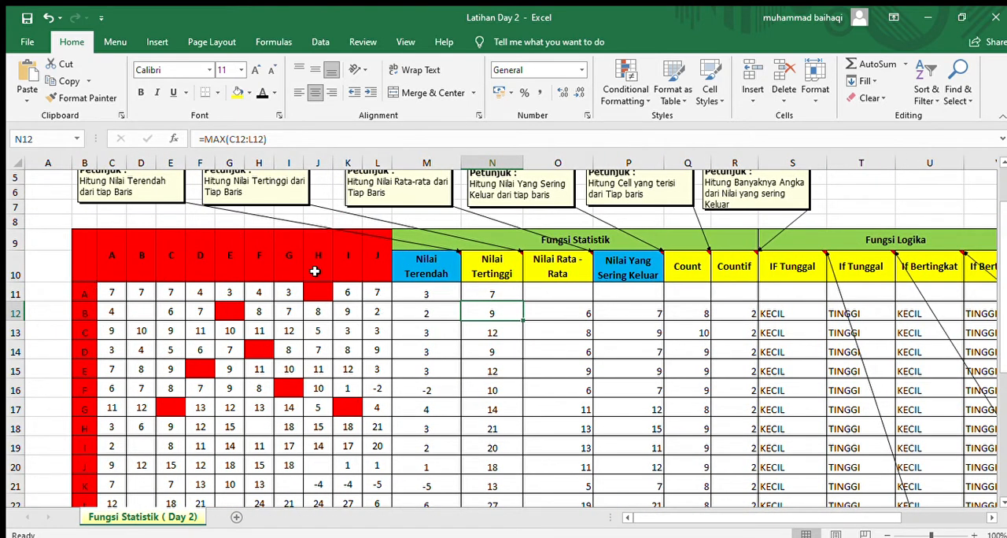
pyautogui.click(425, 293)
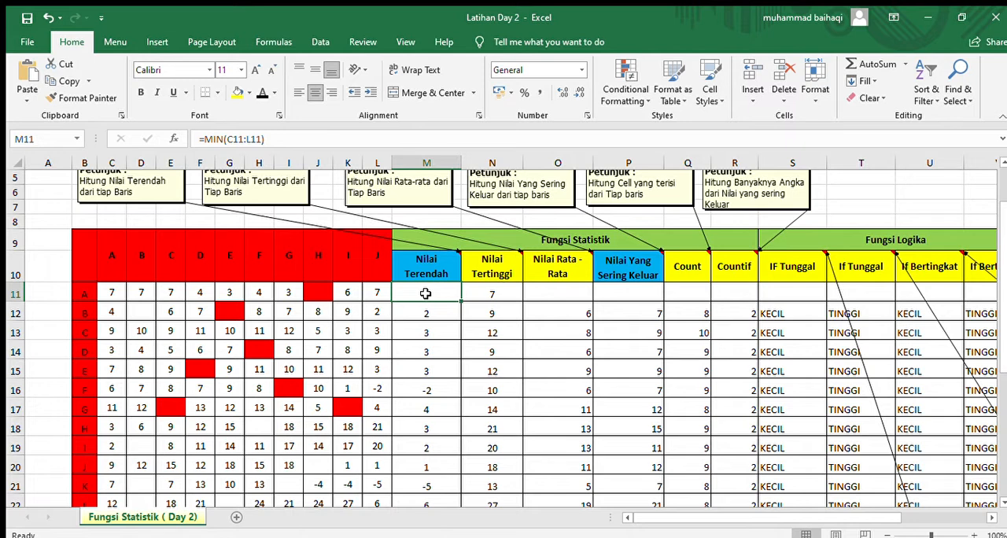
pyautogui.doubleClick(425, 294)
pyautogui.press('BackSpace')
pyautogui.press('BackSpace')
pyautogui.press('BackSpace')
pyautogui.press('BackSpace')
pyautogui.press('BackSpace')
pyautogui.press('BackSpace')
pyautogui.press('BackSpace')
pyautogui.press('BackSpace')
pyautogui.press('BackSpace')
pyautogui.press('BackSpace')
pyautogui.press('BackSpace')
pyautogui.press('BackSpace')
pyautogui.press('BackSpace')
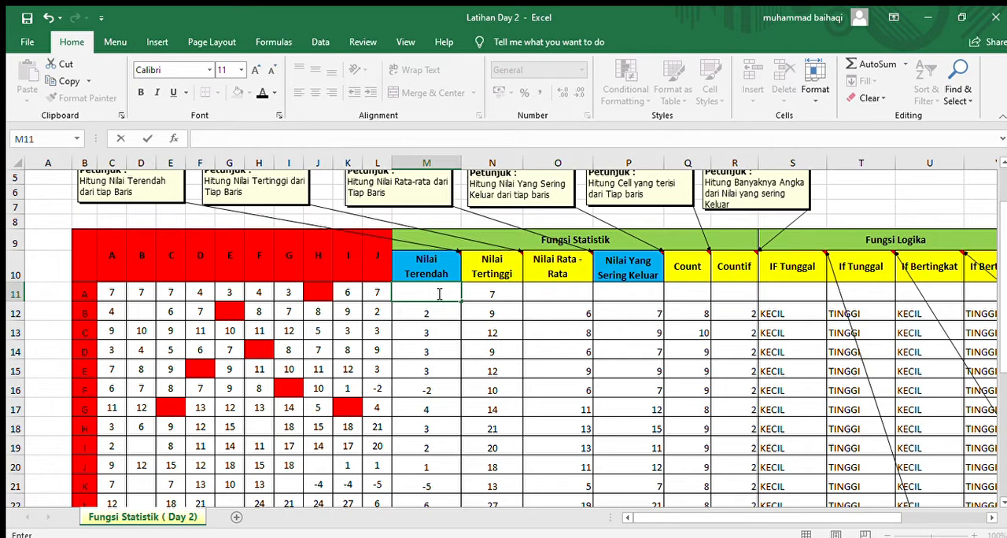
pyautogui.write('=')
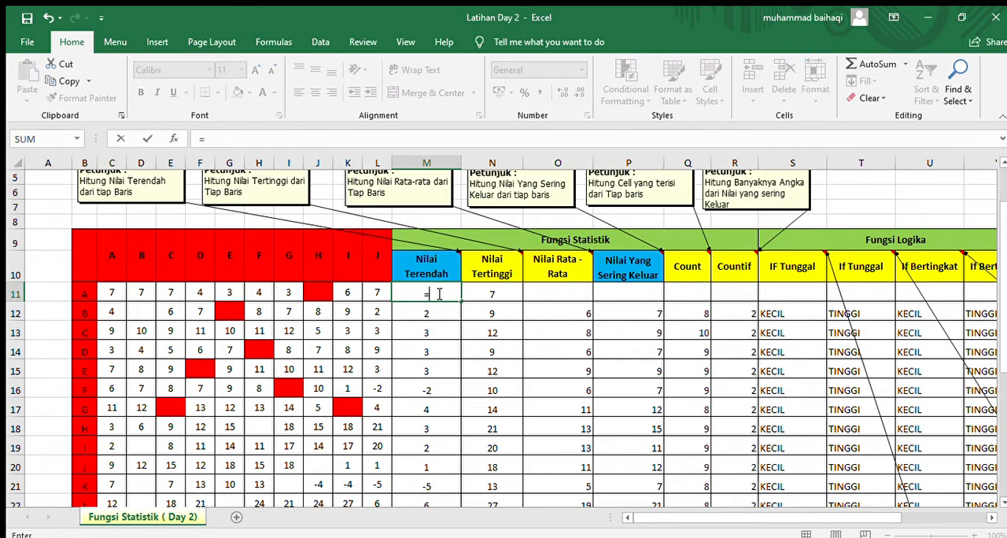
pyautogui.write('min(')
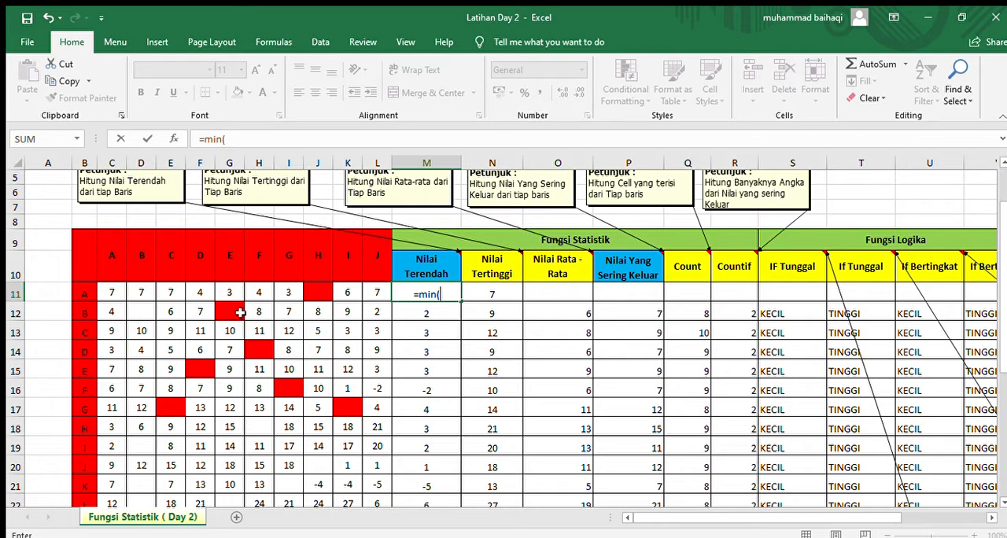
pyautogui.moveTo(118, 293); pyautogui.dragTo(373, 294)
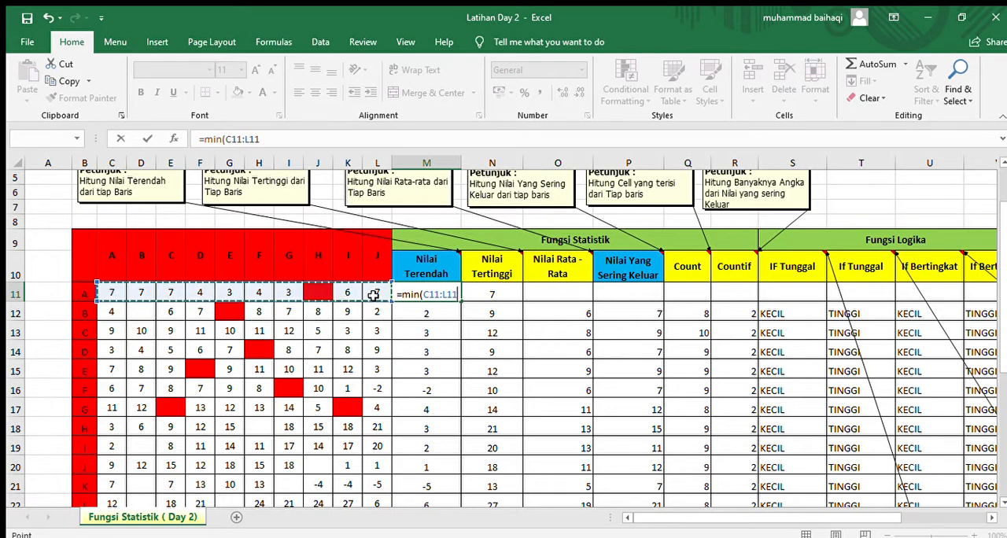
pyautogui.write(')')
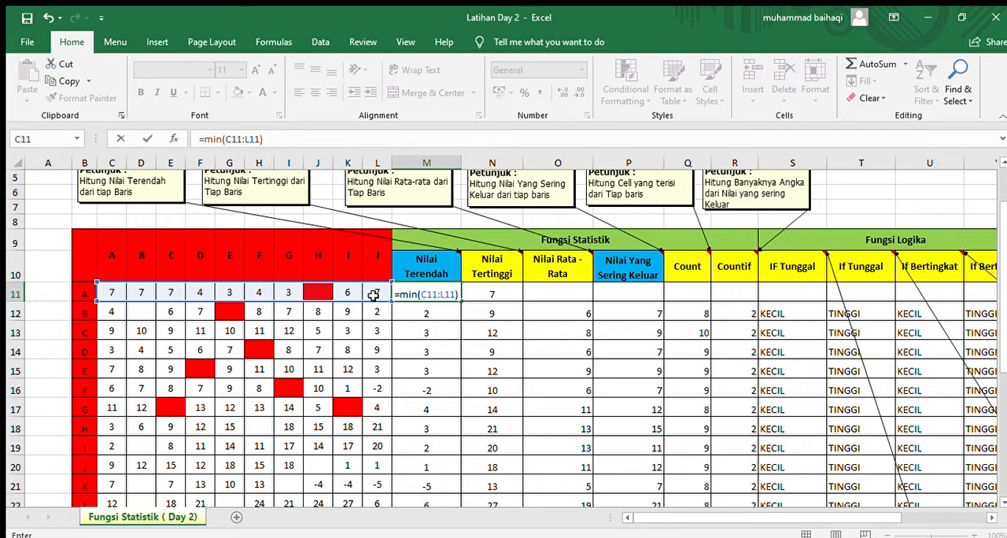
pyautogui.press('Return')
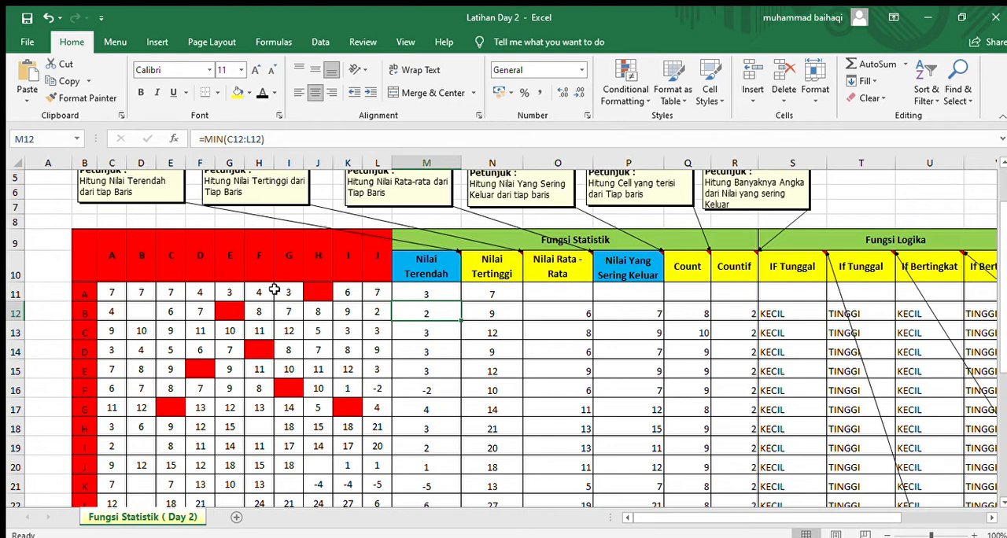
# Step: Re-enter the row 11 Nilai Tertinggi formula in N11 as the MAX of C11:L11
pyautogui.click(507, 292)
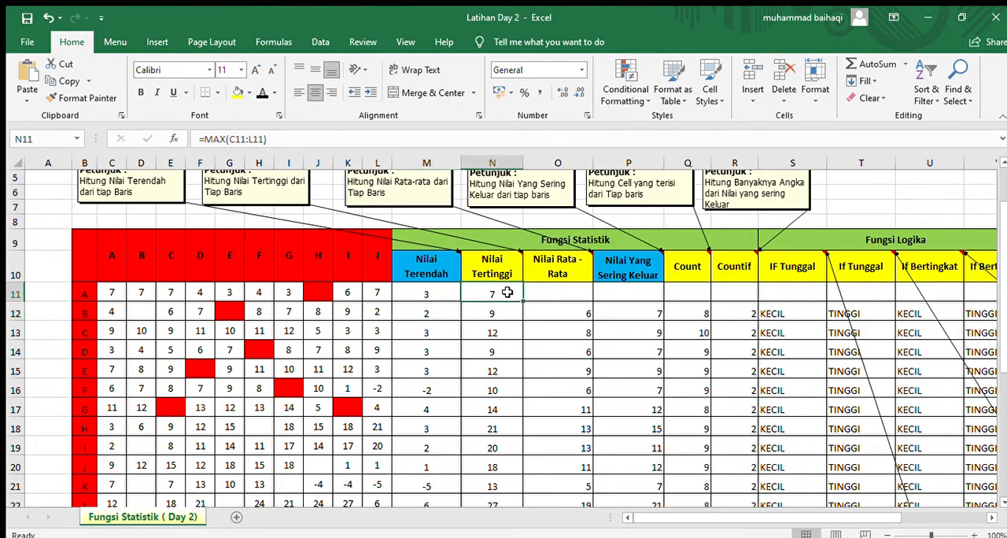
pyautogui.doubleClick(507, 292)
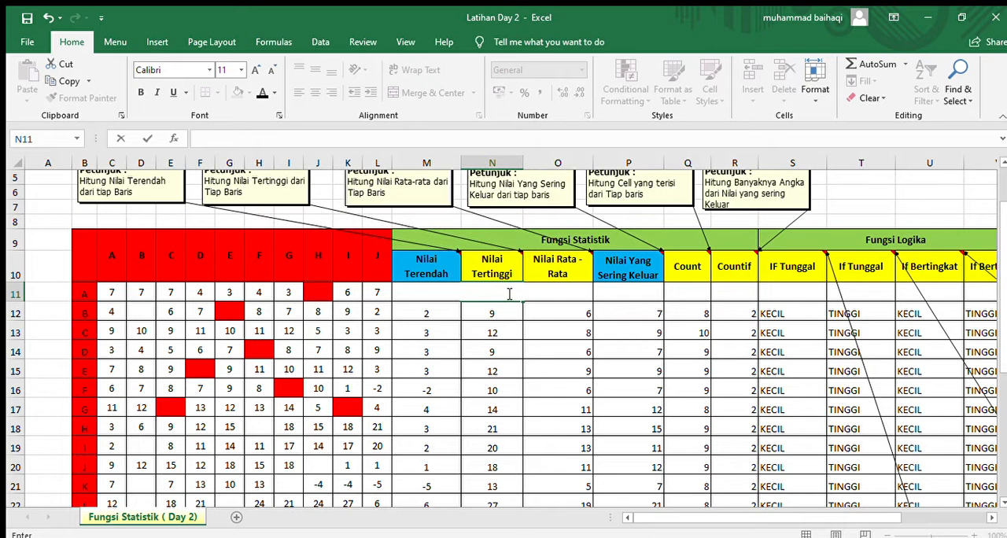
pyautogui.write('=')
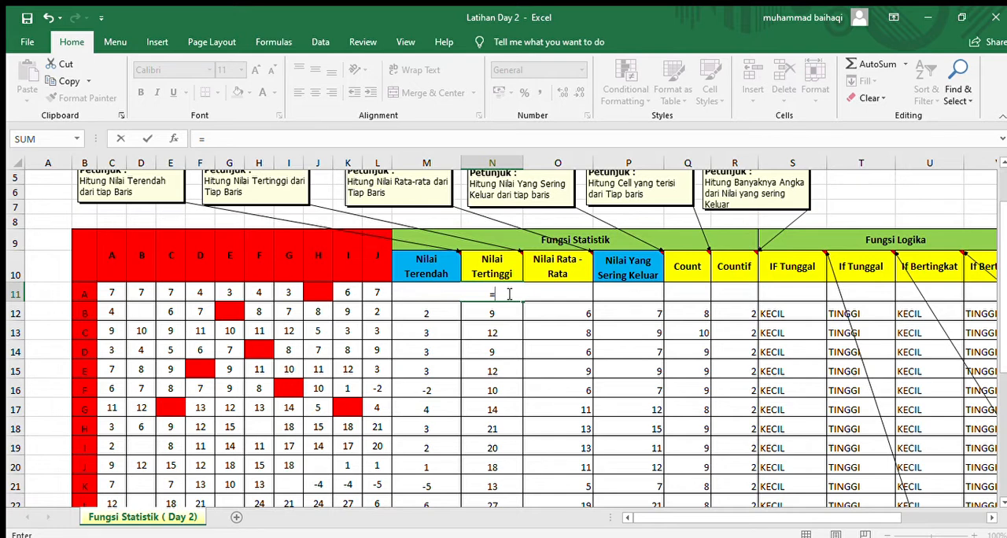
pyautogui.write('max(')
pyautogui.moveTo(113, 292); pyautogui.dragTo(381, 293)
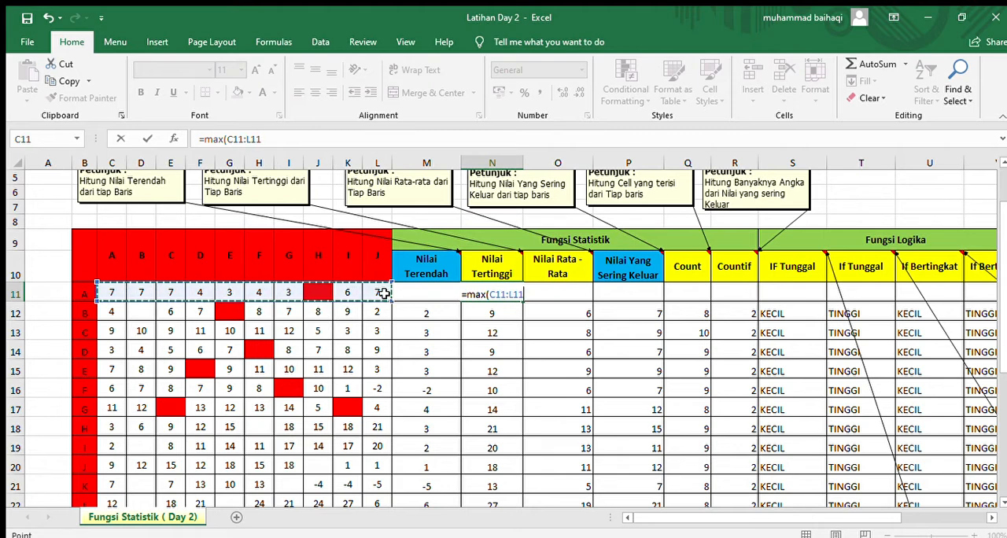
pyautogui.write(')')
pyautogui.press('Return')
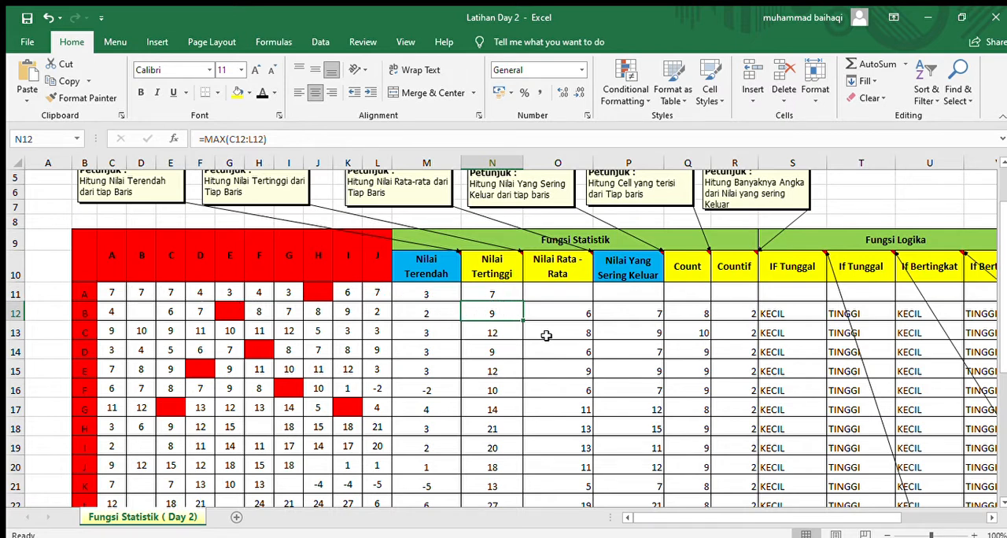
# Step: Calculate row 11's Nilai Rata-Rata in O11 with an AVERAGE formula over C11:L11
pyautogui.click(550, 289)
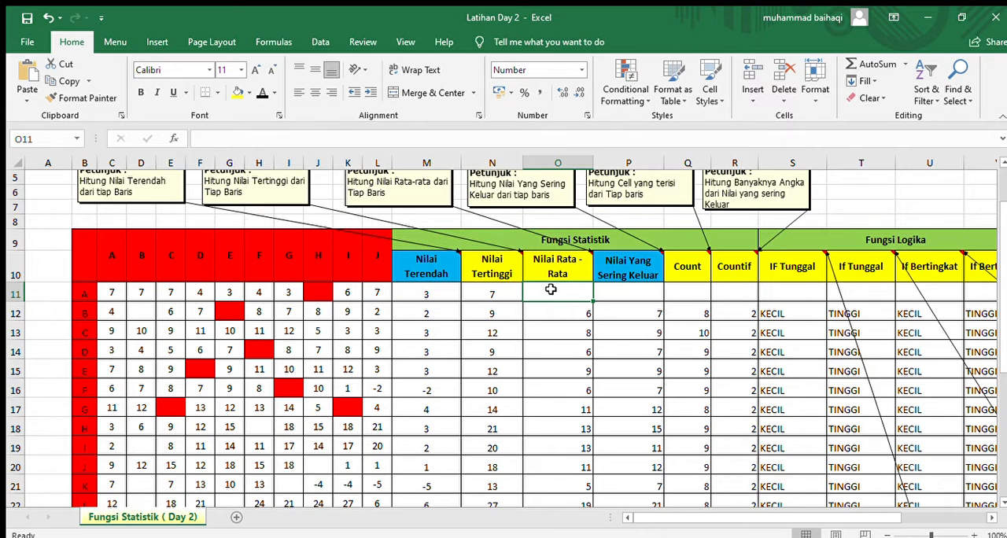
pyautogui.write('=average')
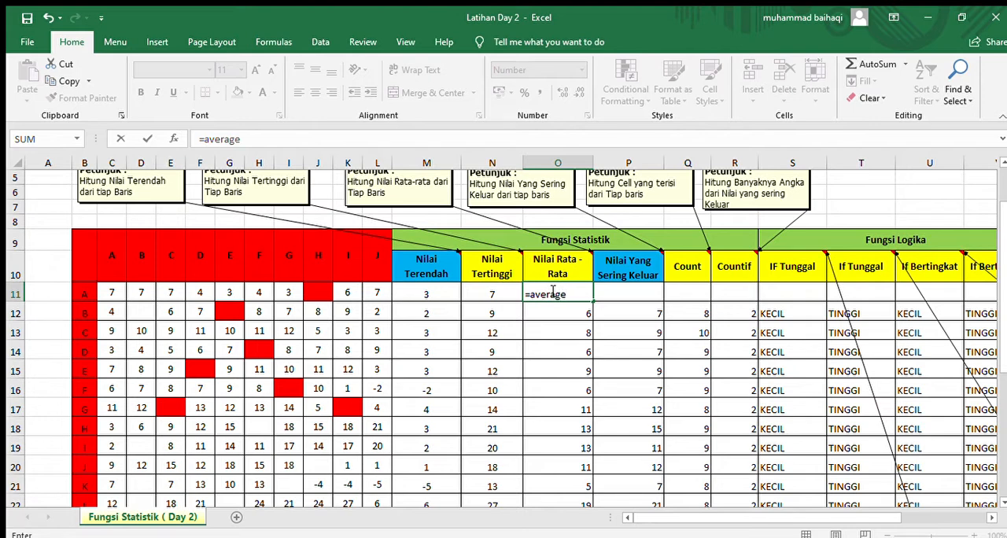
pyautogui.write('(')
pyautogui.moveTo(111, 293); pyautogui.dragTo(364, 295)
pyautogui.write(')')
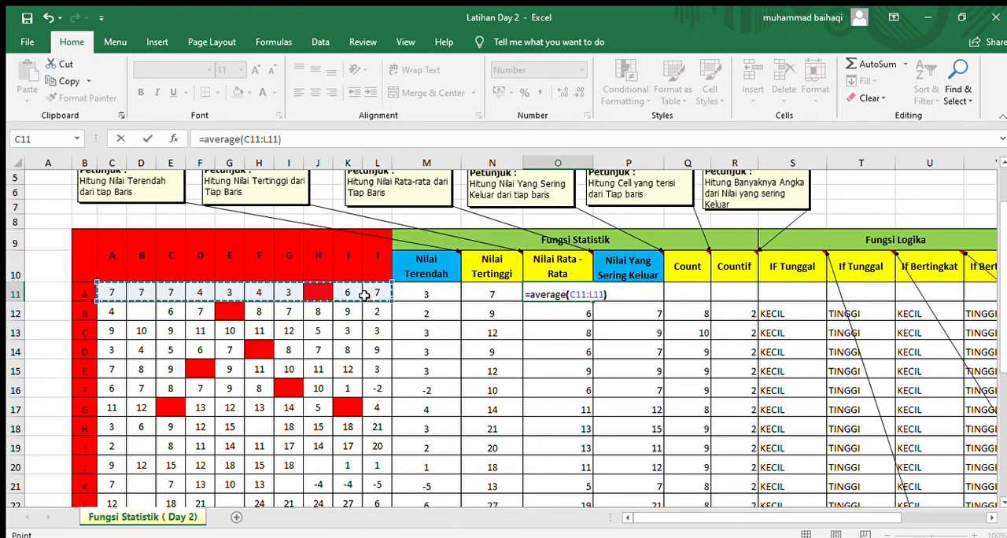
pyautogui.press('Return')
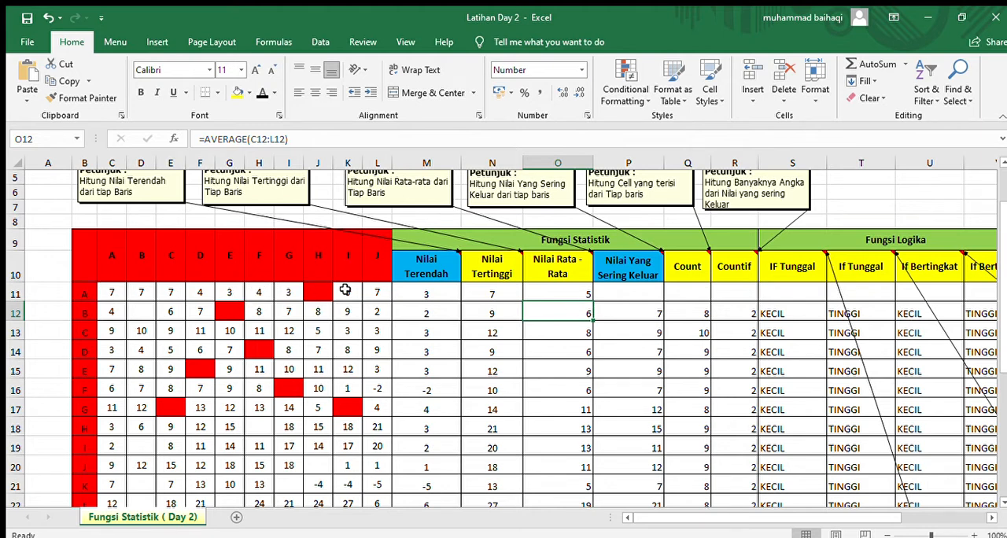
# Step: Find row 11's Nilai Yang Sering Keluar in P11 with a MODE formula over C11:L11
pyautogui.click(629, 297)
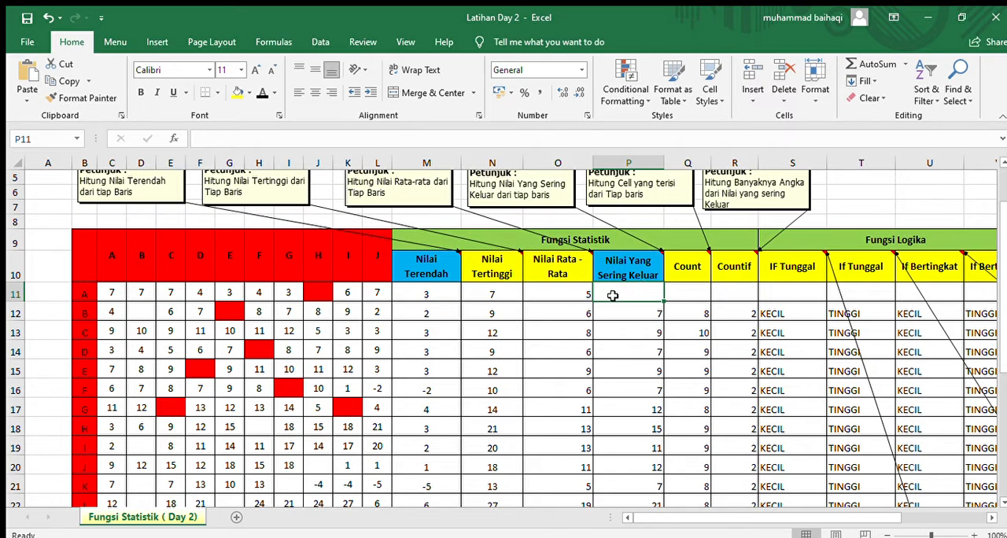
pyautogui.write('=mo')
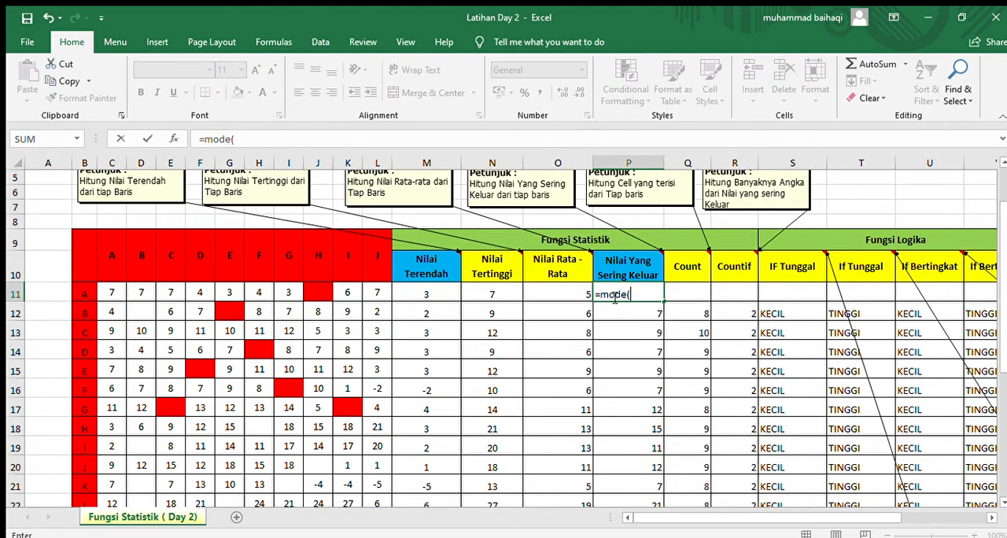
pyautogui.write('de(')
pyautogui.moveTo(113, 293); pyautogui.dragTo(369, 297)
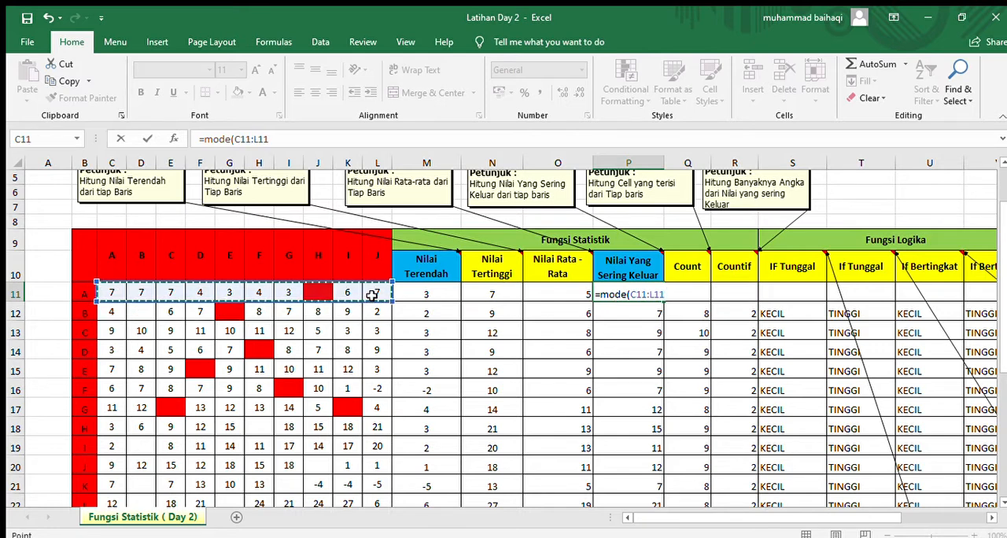
pyautogui.write(')')
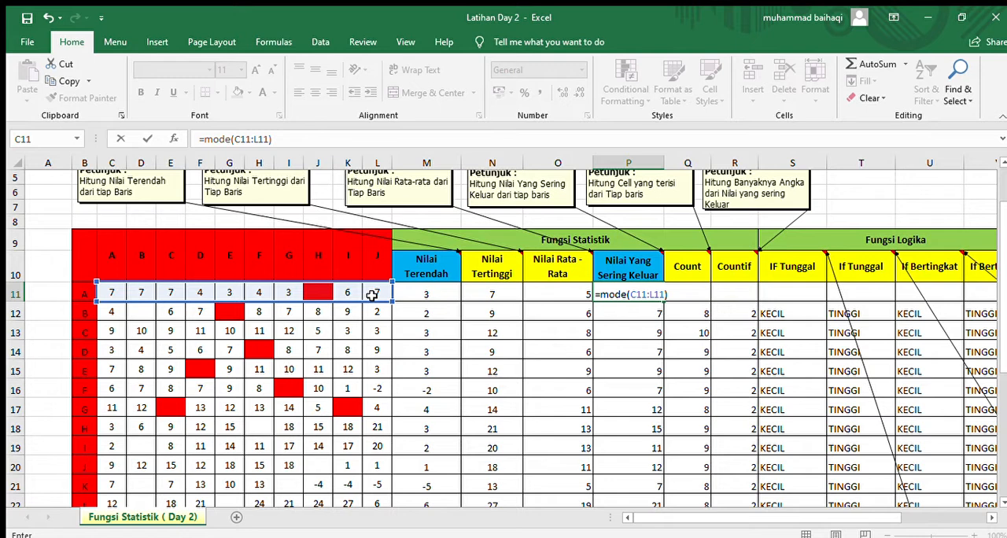
pyautogui.press('Return')
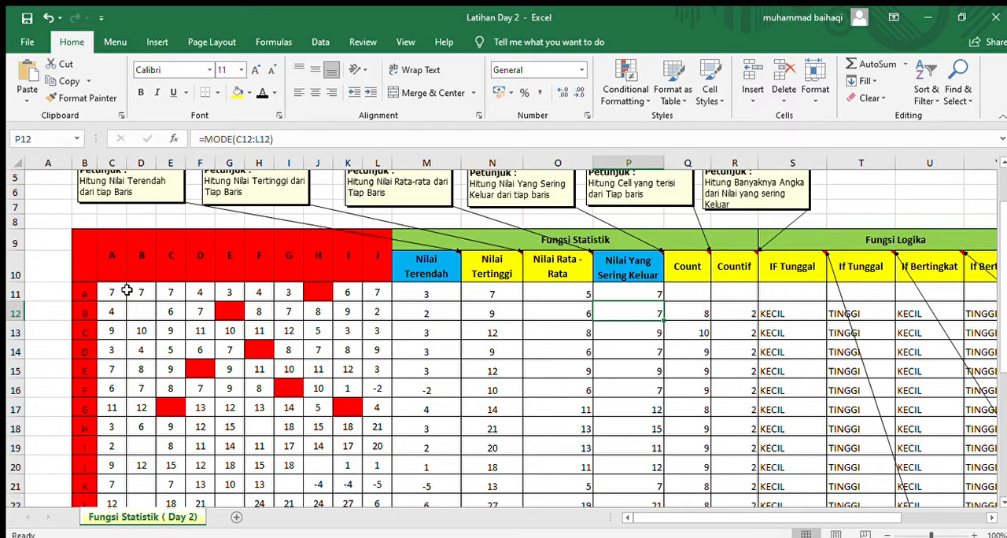
# Step: Count the filled cells of row 11 in Q11 with a COUNT formula over C11:L11
pyautogui.click(686, 290)
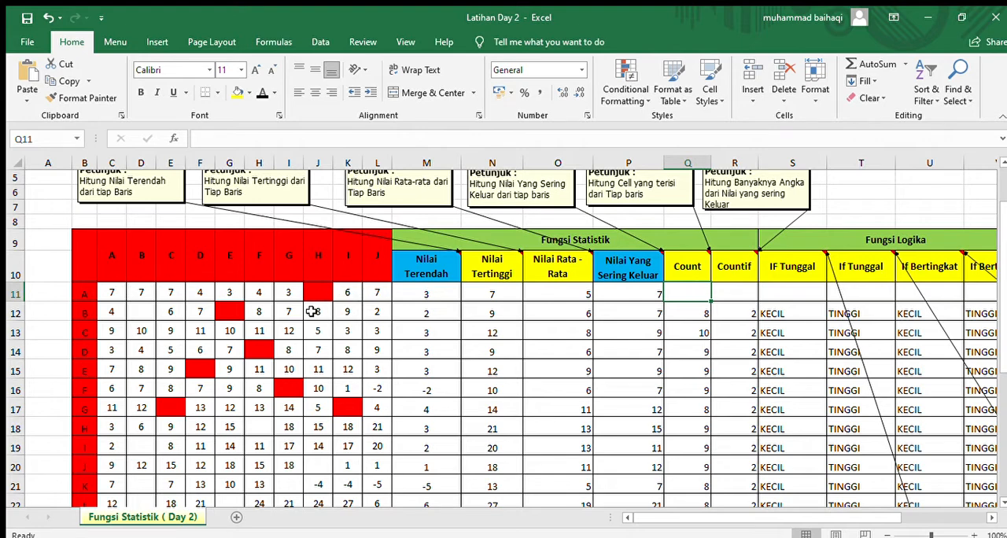
pyautogui.scroll(-1, 313, 311)
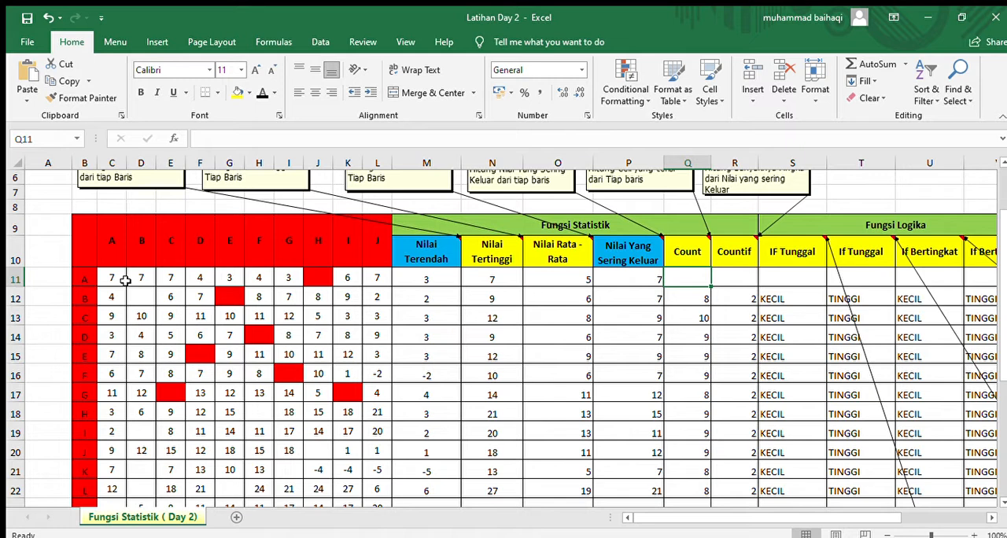
pyautogui.write('=')
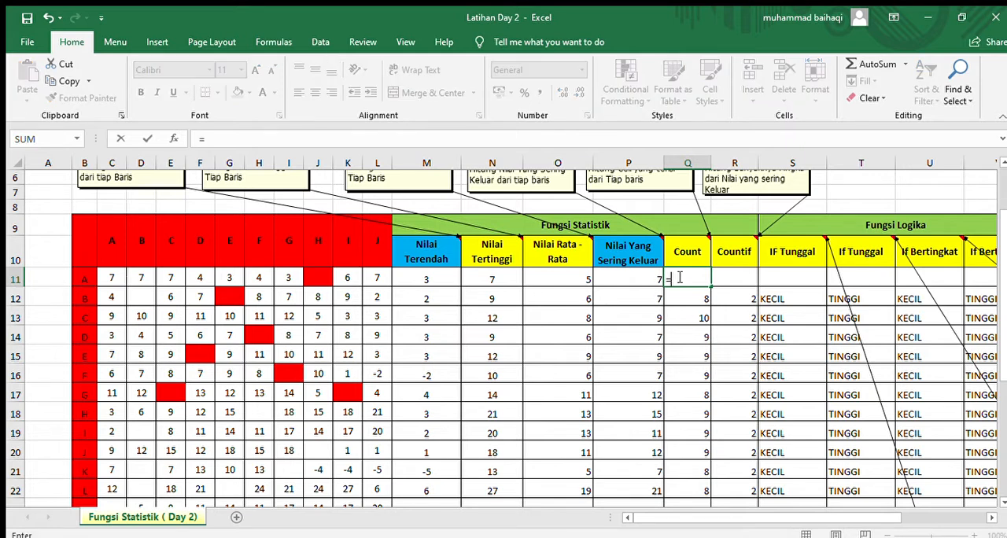
pyautogui.write('count(')
pyautogui.moveTo(113, 278); pyautogui.dragTo(377, 281)
pyautogui.write(')')
pyautogui.press('Return')
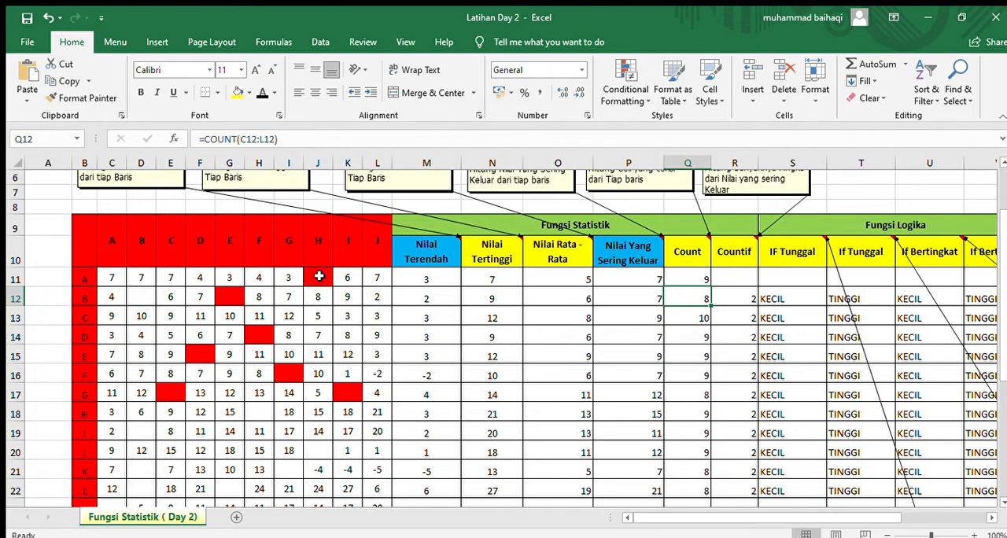
# Step: Enter a COUNTIF formula in R11 that counts how often the value in P11 occurs in C11:L11
pyautogui.click(721, 278)
pyautogui.moveTo(844, 518); pyautogui.dragTo(915, 516)
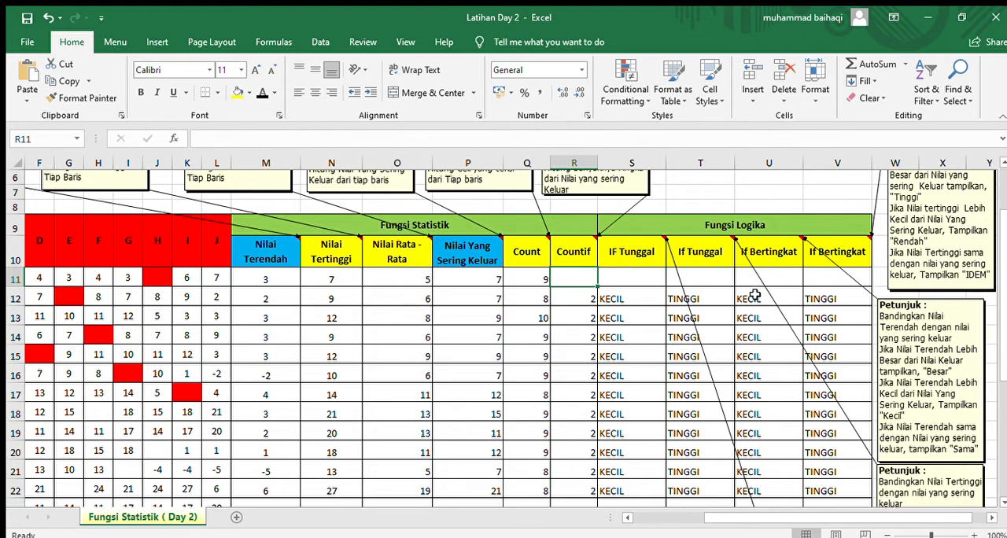
pyautogui.scroll(1, 578, 338)
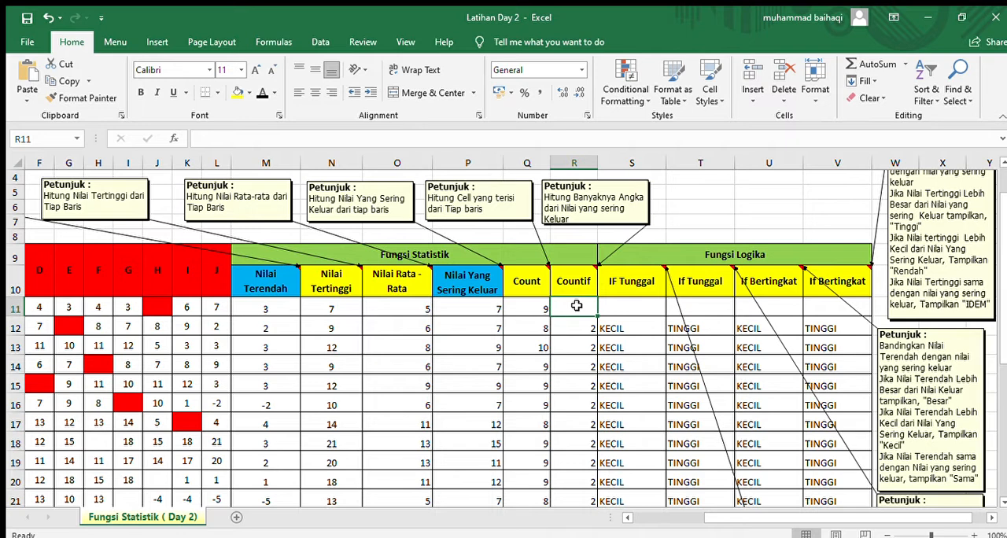
pyautogui.write('=')
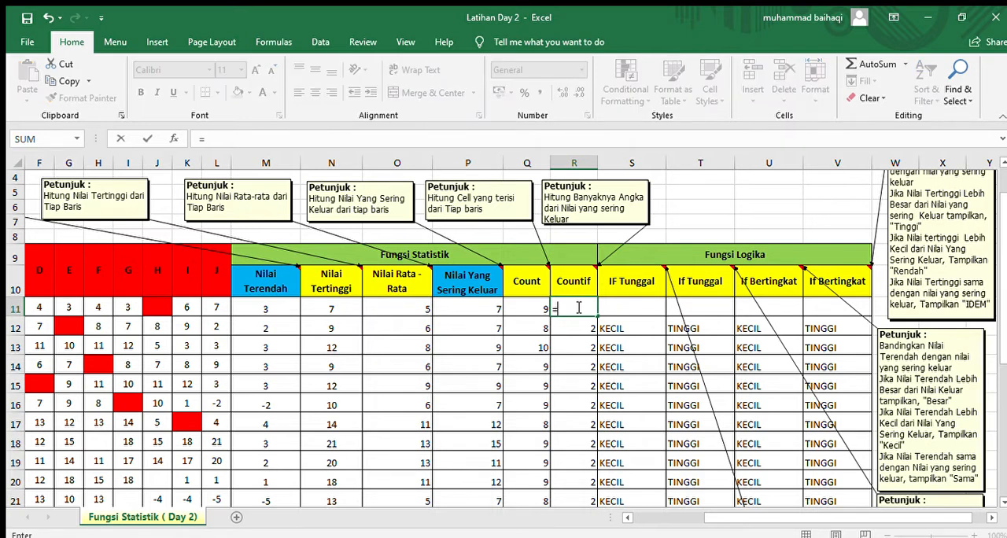
pyautogui.write('countif(')
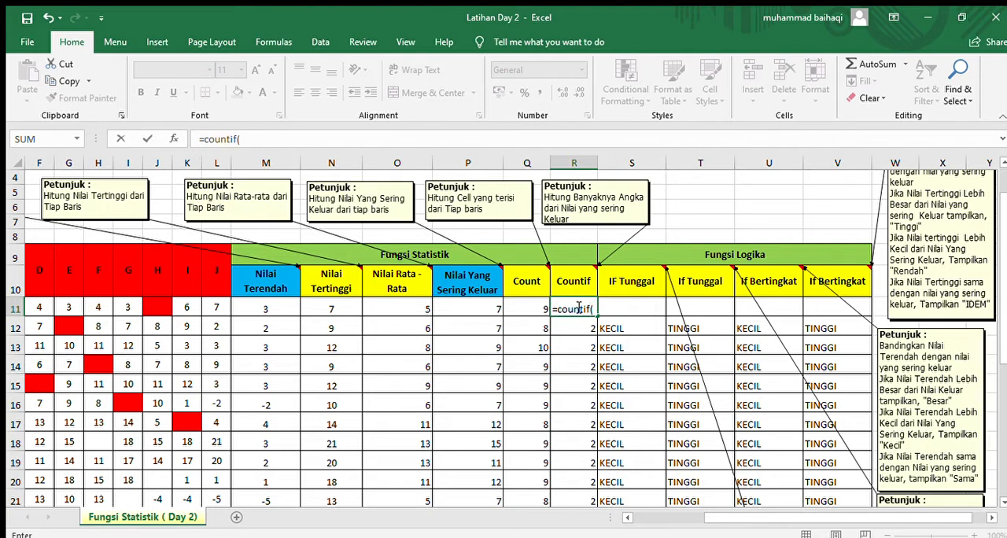
pyautogui.moveTo(701, 526); pyautogui.dragTo(628, 523)
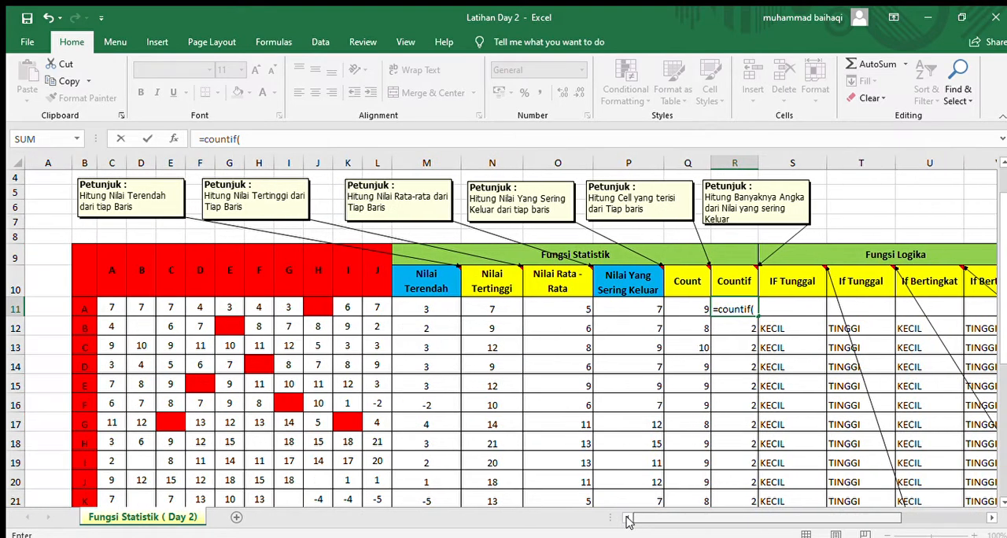
pyautogui.moveTo(112, 309); pyautogui.dragTo(364, 310)
pyautogui.write(';')
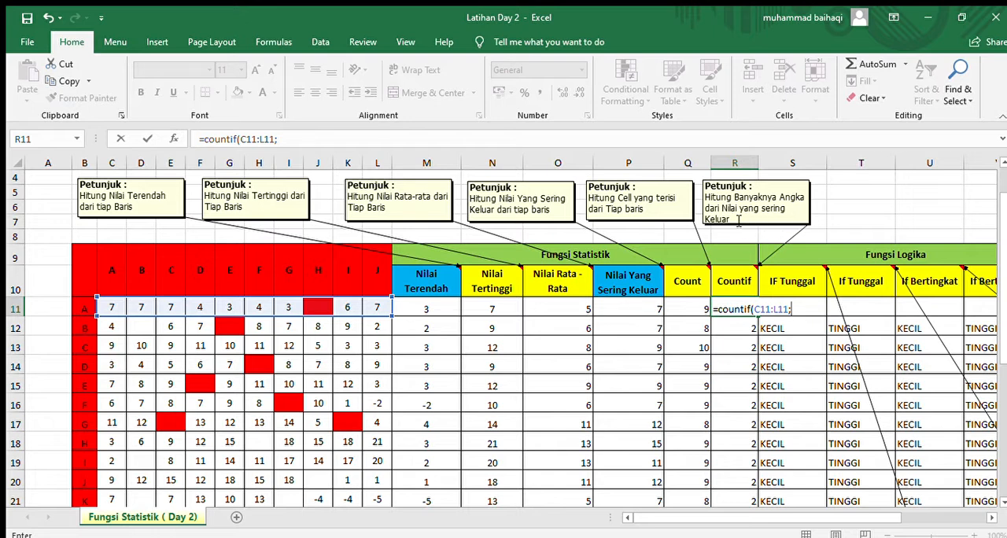
pyautogui.click(634, 309)
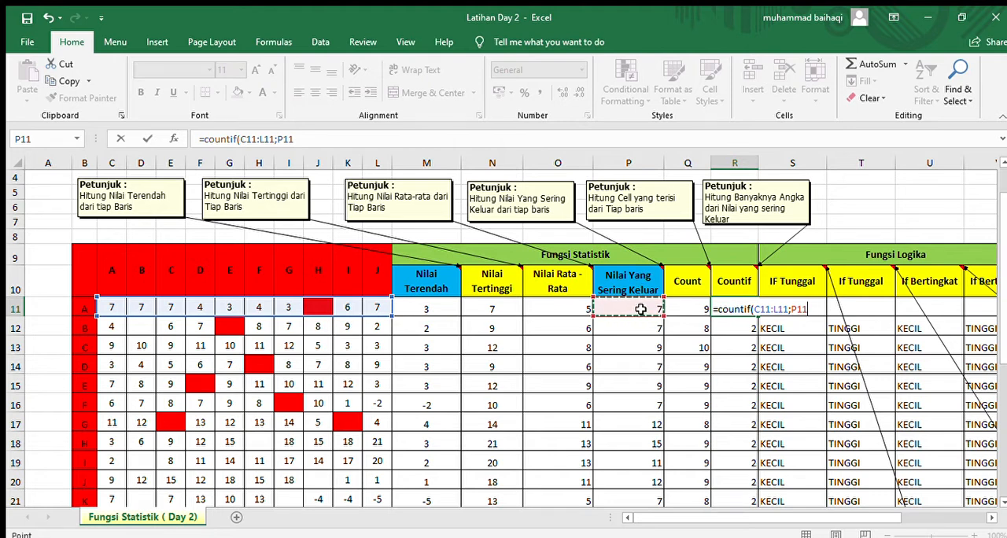
pyautogui.write(')')
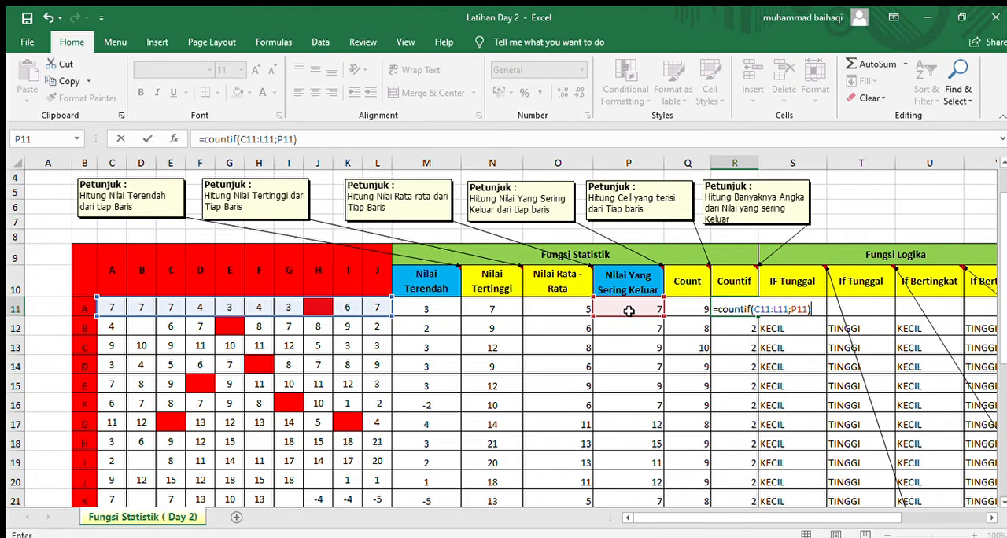
pyautogui.press('Return')
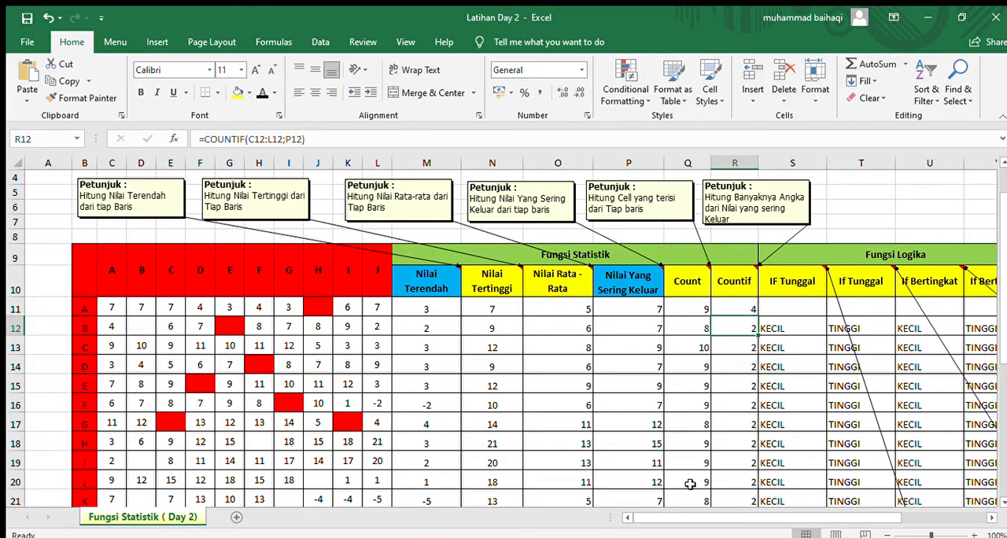
# Step: Select S11 in the first IF Tunggal column and read the instruction note on comparing Nilai Terendah with Nilai Yang Sering Keluar
pyautogui.moveTo(736, 519); pyautogui.dragTo(820, 526)
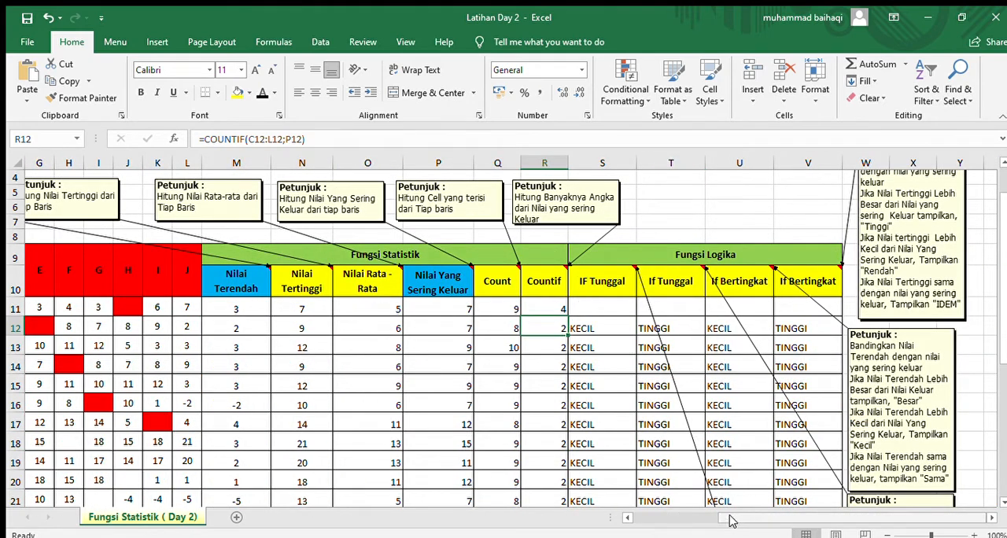
pyautogui.click(596, 311)
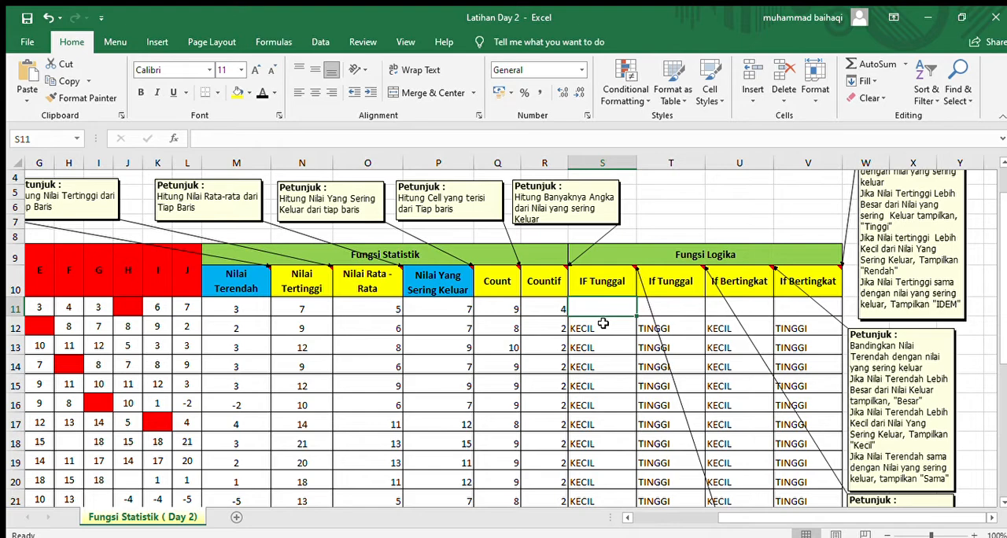
pyautogui.scroll(-2, 600, 308)
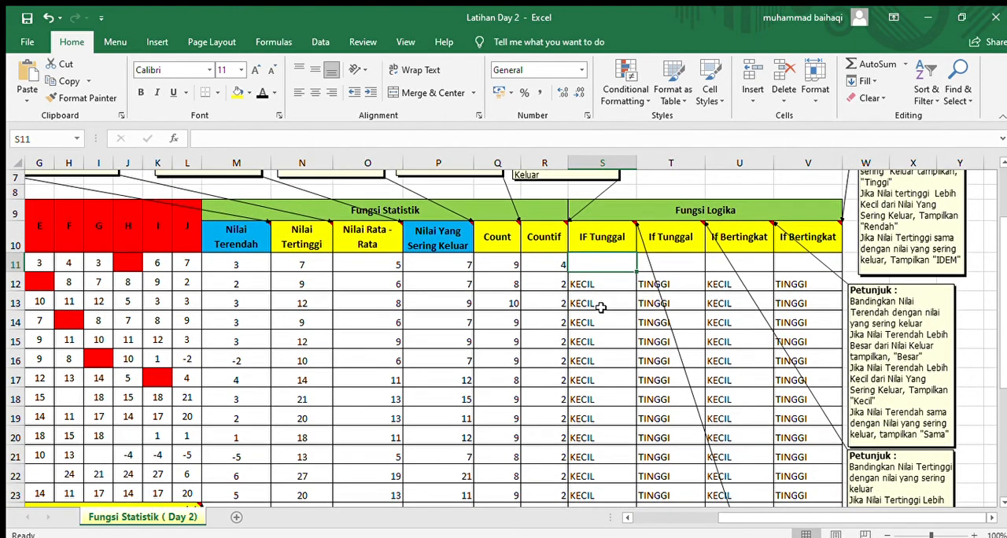
pyautogui.scroll(1, 591, 228)
pyautogui.scroll(-2, 579, 245)
pyautogui.scroll(-1, 576, 254)
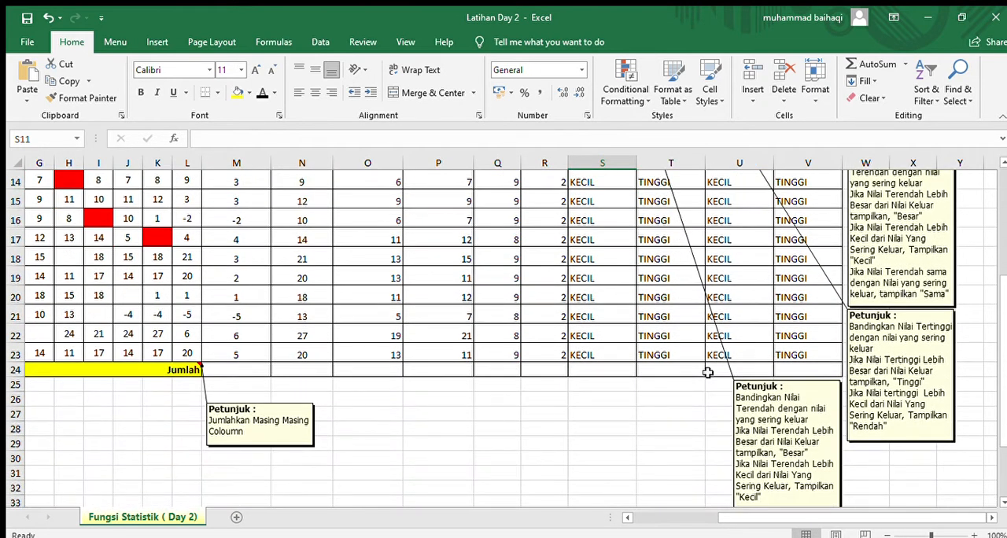
pyautogui.scroll(-1, 783, 468)
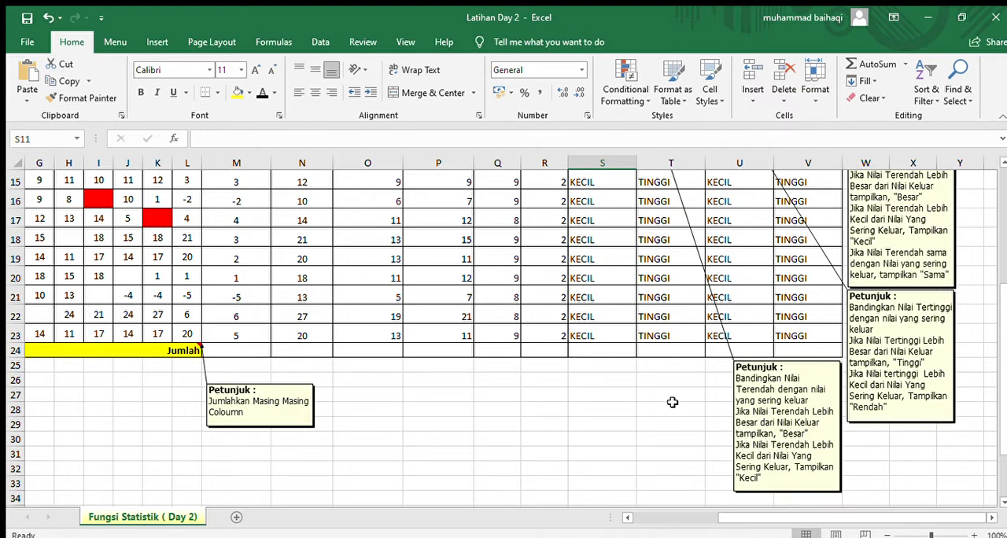
pyautogui.scroll(3, 652, 322)
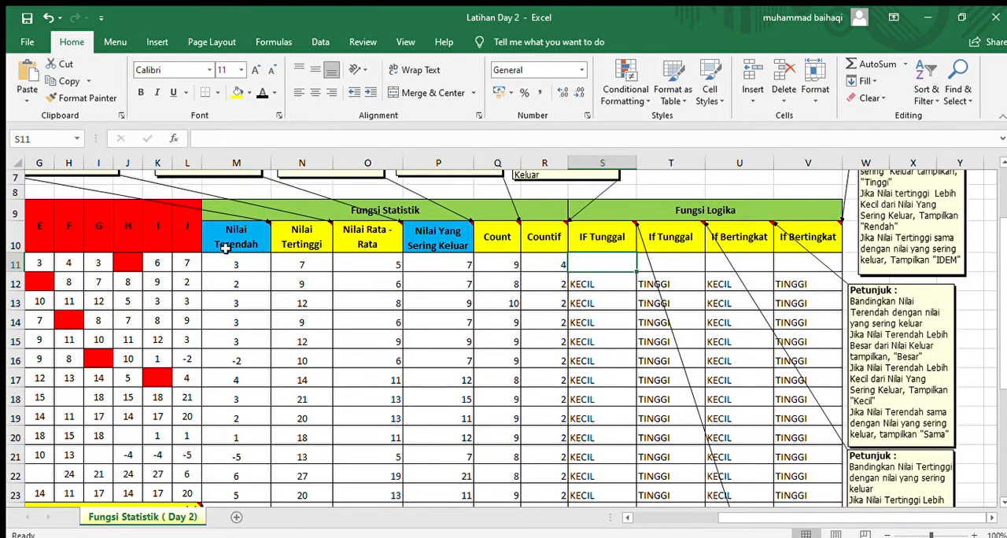
pyautogui.scroll(-2, 259, 325)
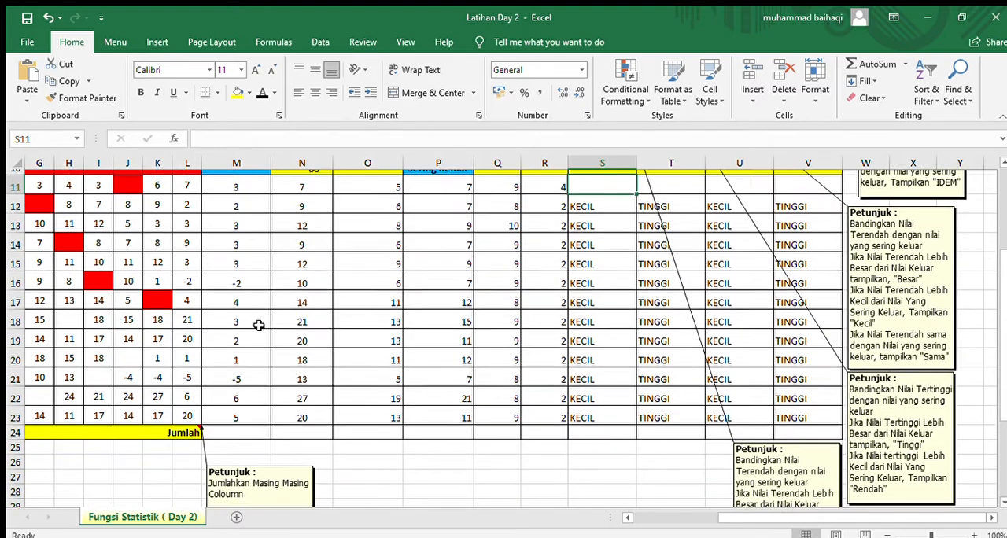
pyautogui.scroll(1, 259, 325)
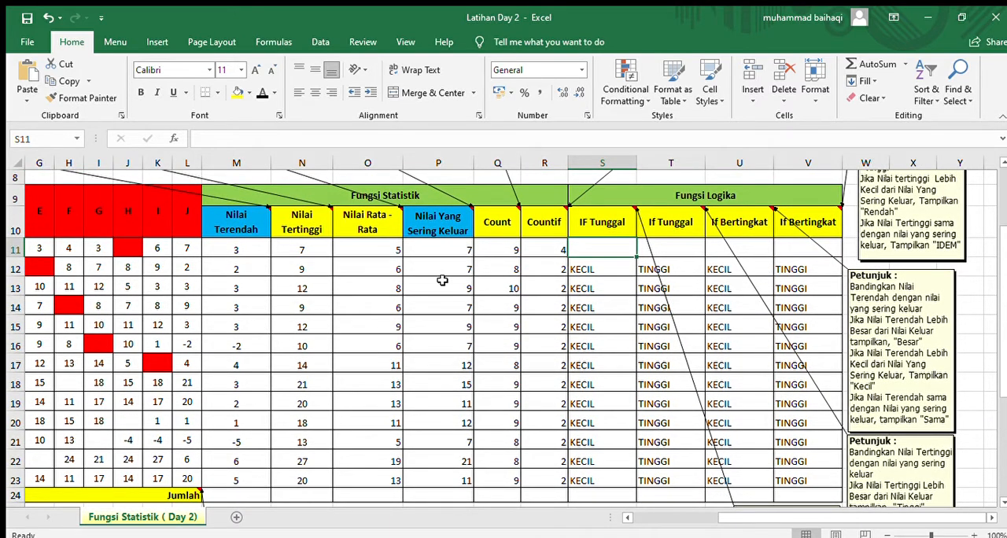
pyautogui.scroll(-2, 443, 281)
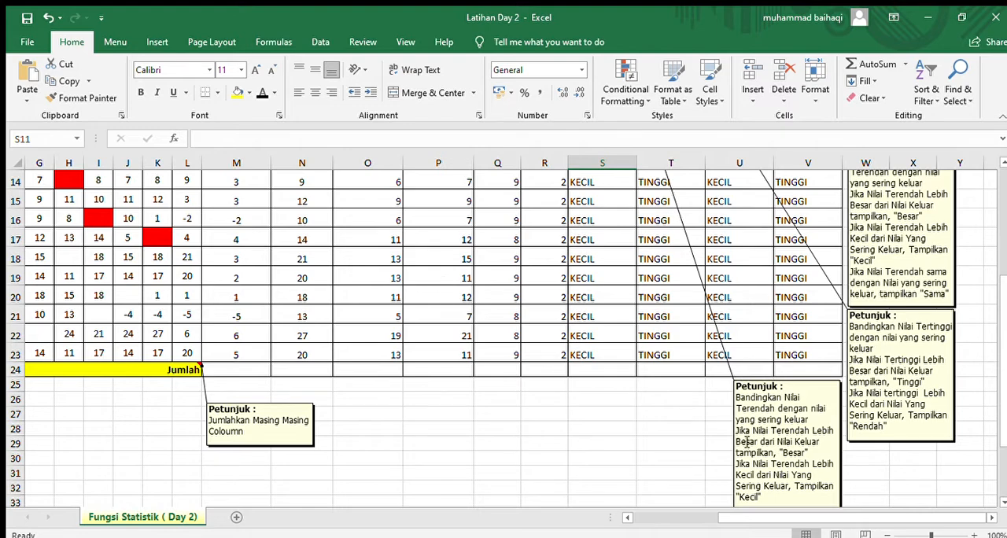
pyautogui.scroll(2, 745, 442)
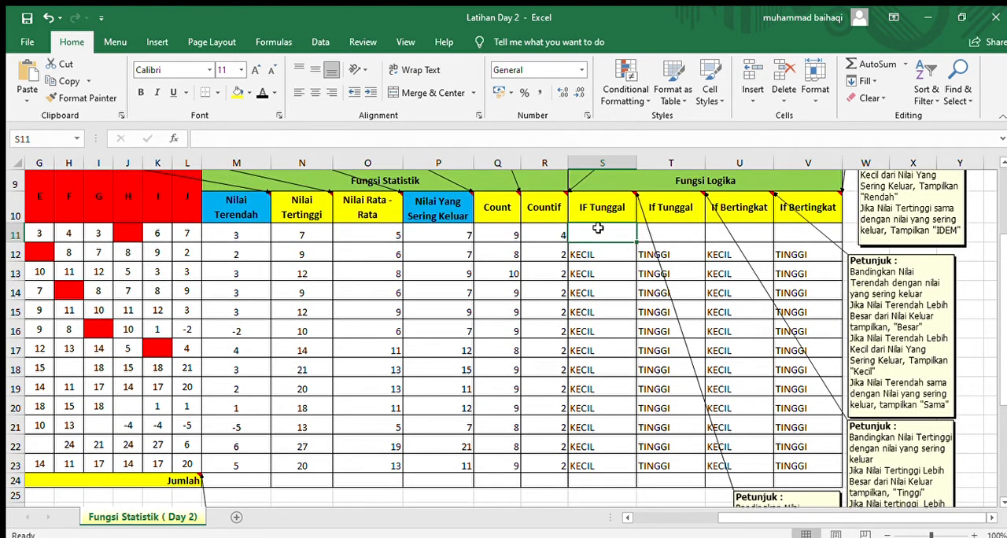
# Step: Start an IF formula in S11 that tests whether M11 is greater than P11
pyautogui.write('=')
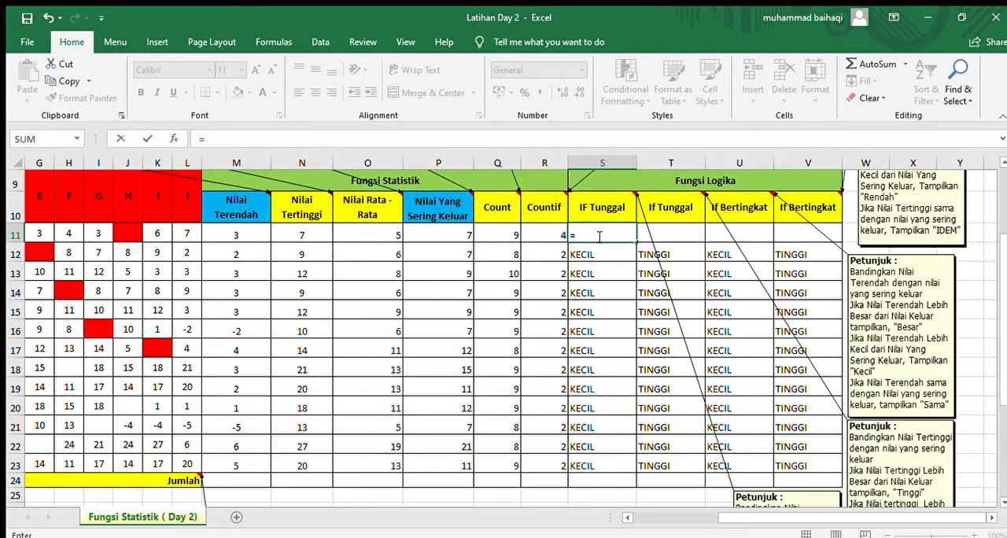
pyautogui.write('if(')
pyautogui.scroll(-3, 613, 307)
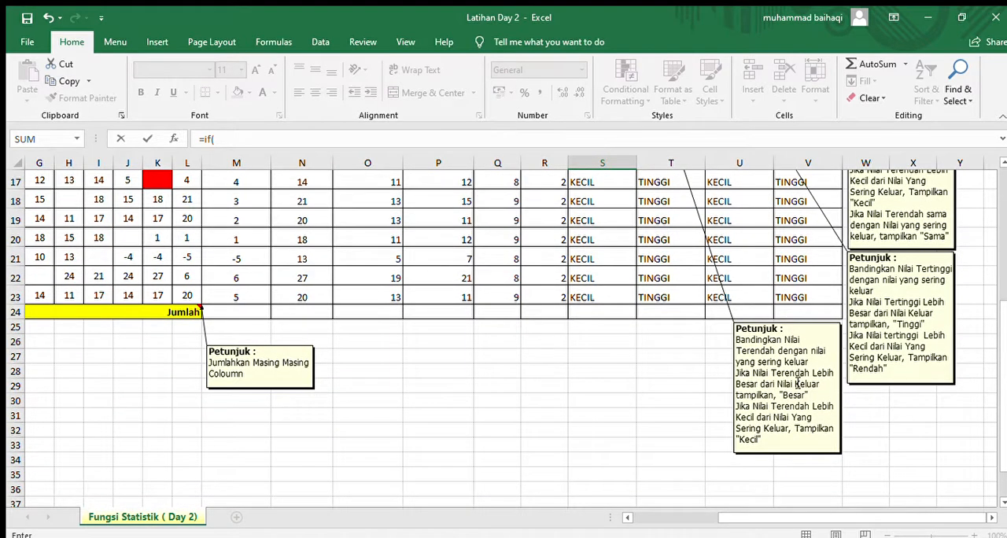
pyautogui.scroll(3, 798, 383)
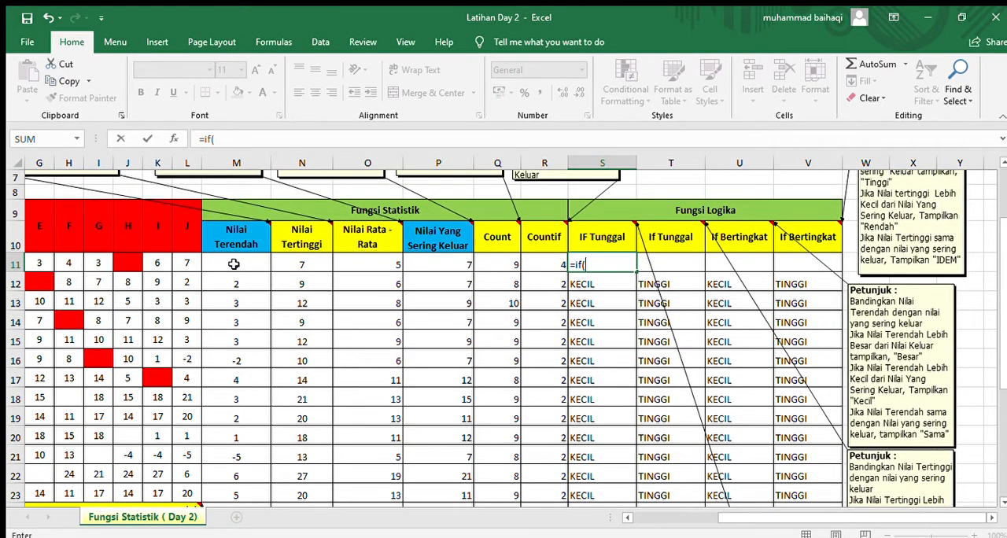
pyautogui.click(234, 265)
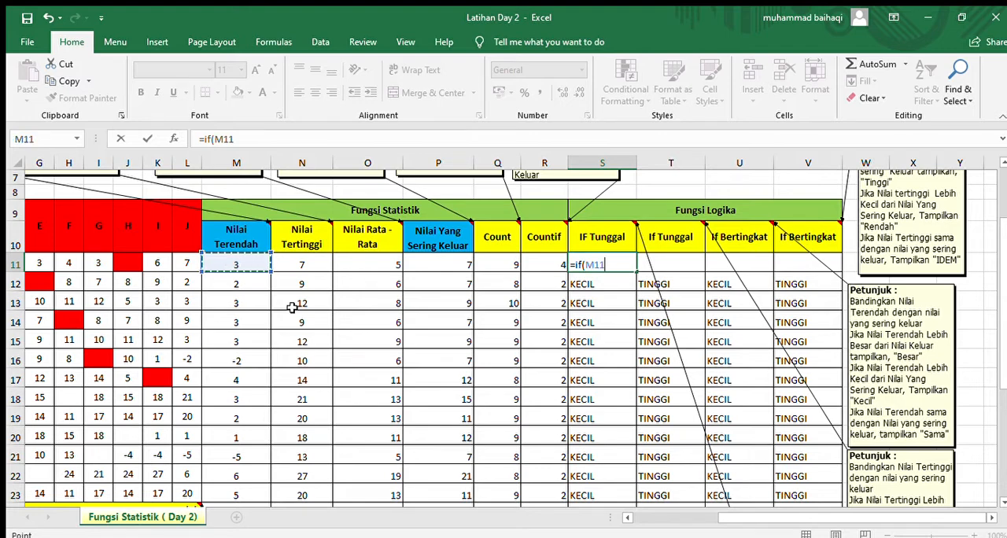
pyautogui.scroll(-3, 546, 338)
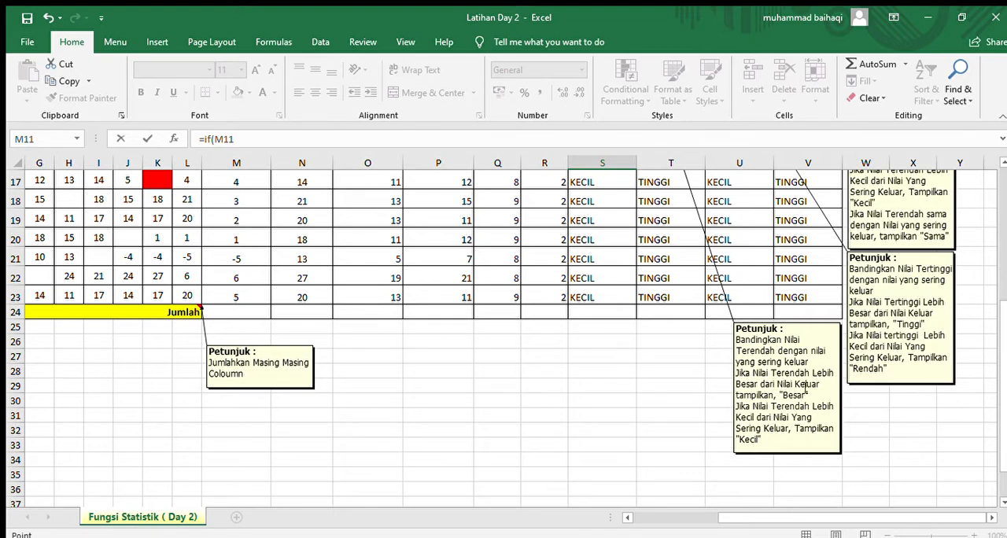
pyautogui.scroll(4, 681, 343)
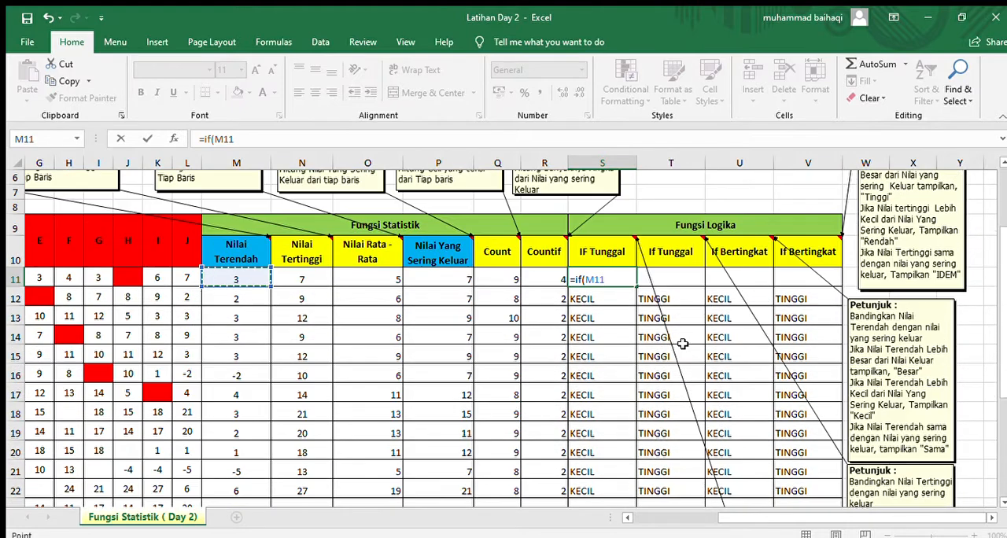
pyautogui.write('>')
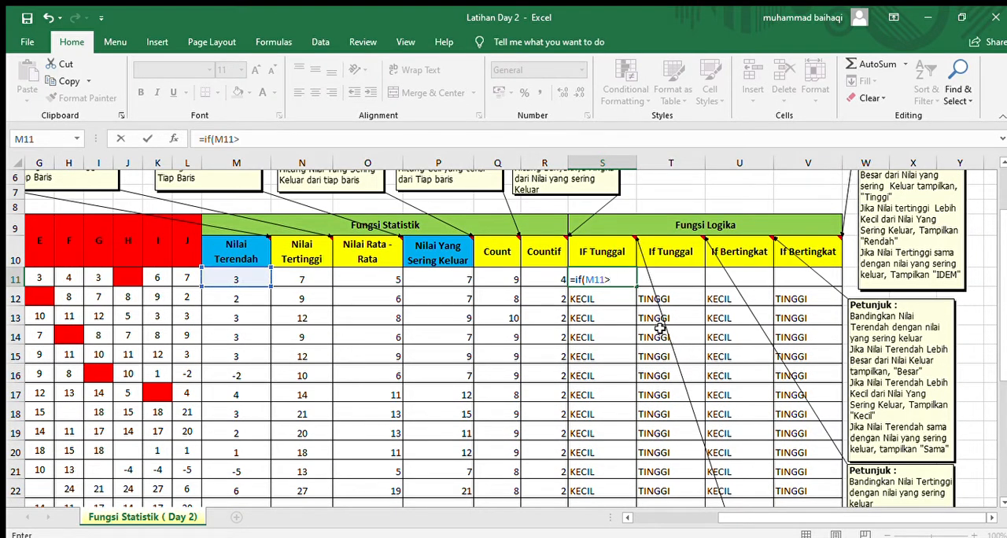
pyautogui.click(452, 278)
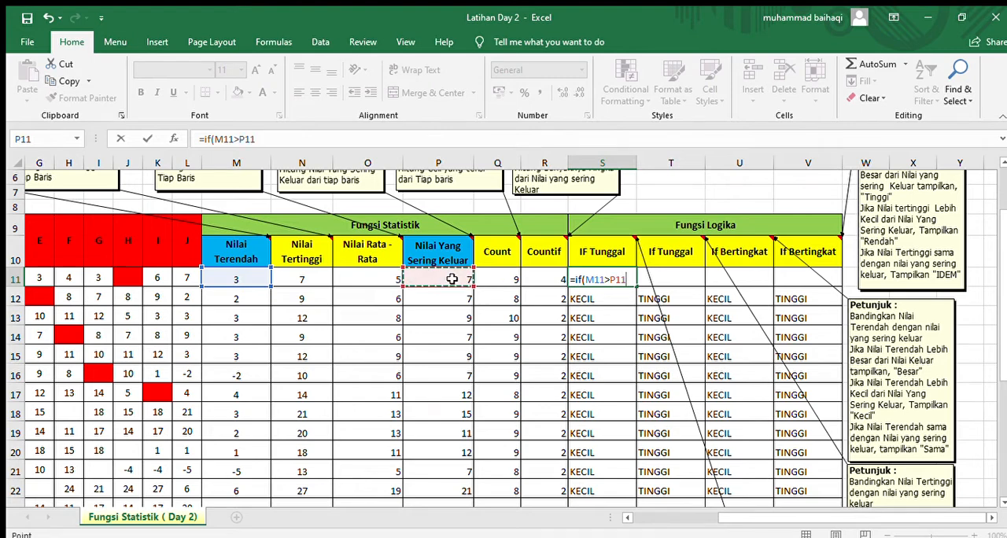
# Step: Give S11's IF formula the text "BESAR" as its result when the condition is true
pyautogui.scroll(-3, 453, 279)
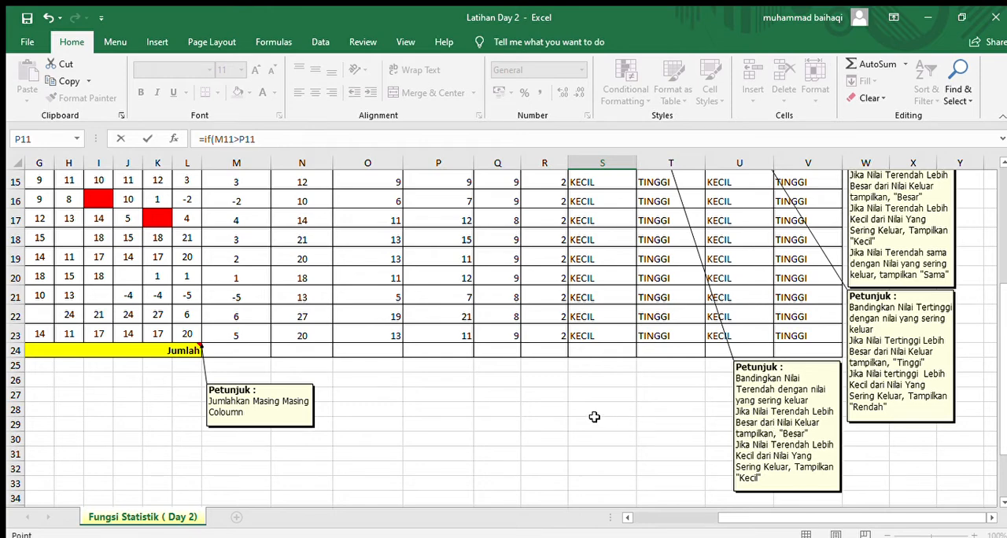
pyautogui.scroll(2, 593, 415)
pyautogui.write(';')
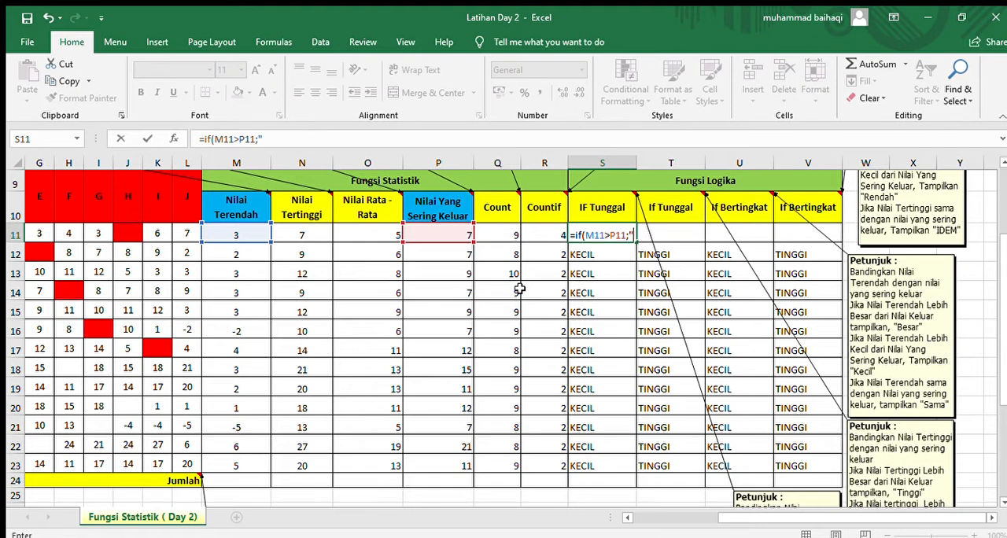
pyautogui.write('"BESAR')
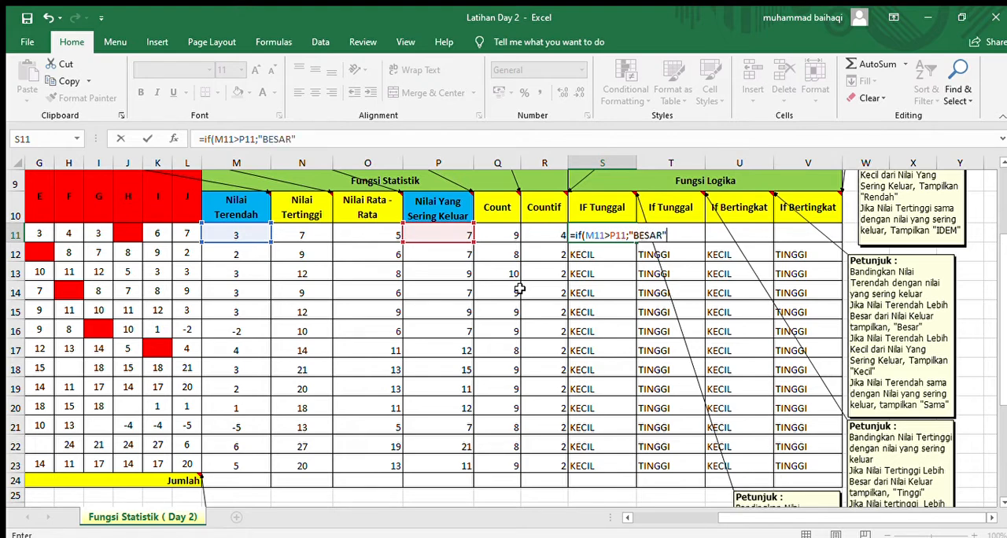
# Step: Complete S11's IF formula with "KECIL" as the result when the condition is false, and commit it
pyautogui.scroll(-3, 823, 452)
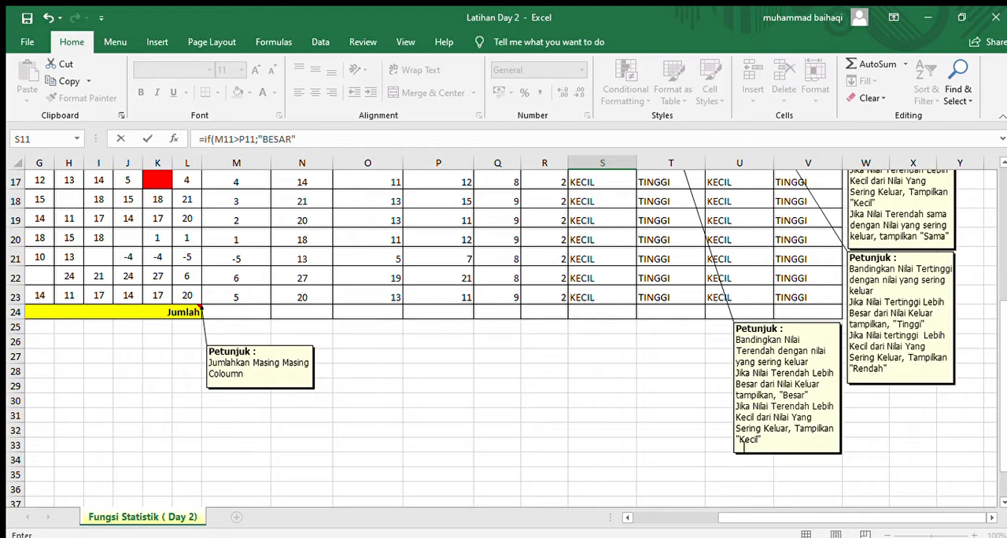
pyautogui.scroll(4, 645, 367)
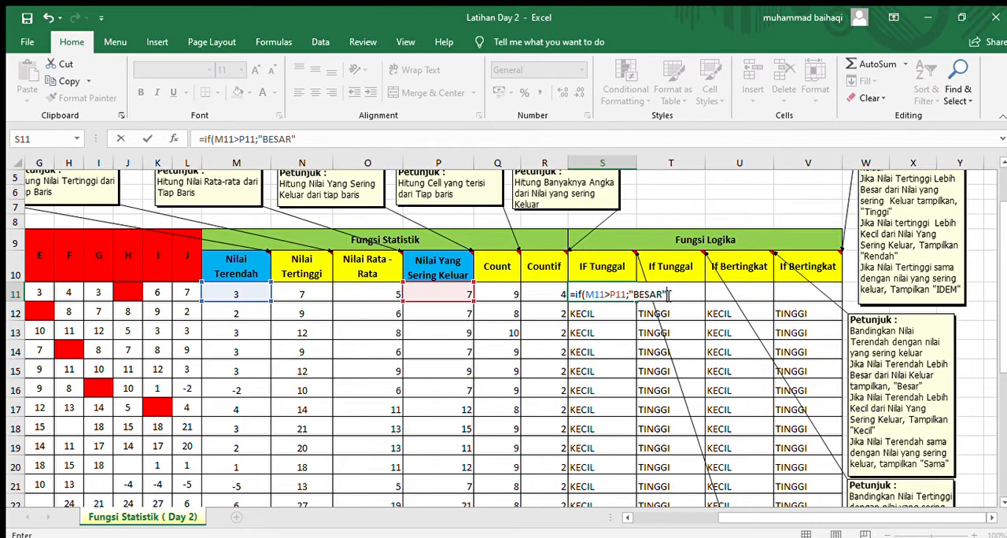
pyautogui.scroll(-4, 669, 295)
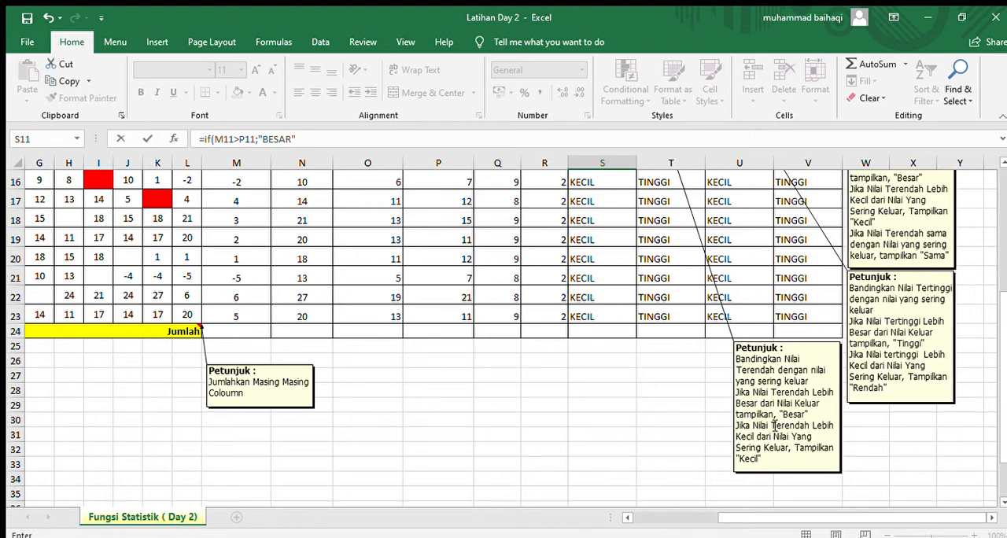
pyautogui.scroll(4, 548, 404)
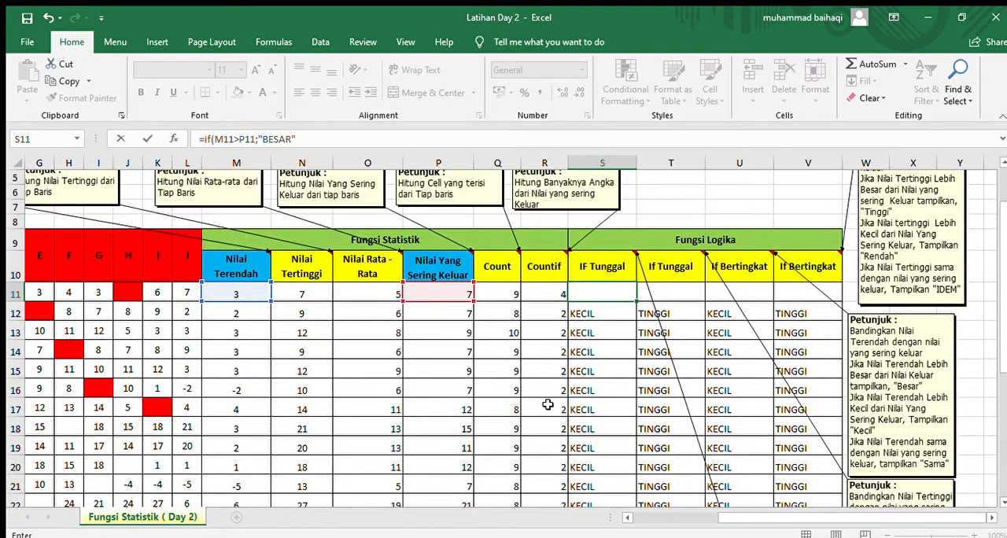
pyautogui.scroll(1, 548, 404)
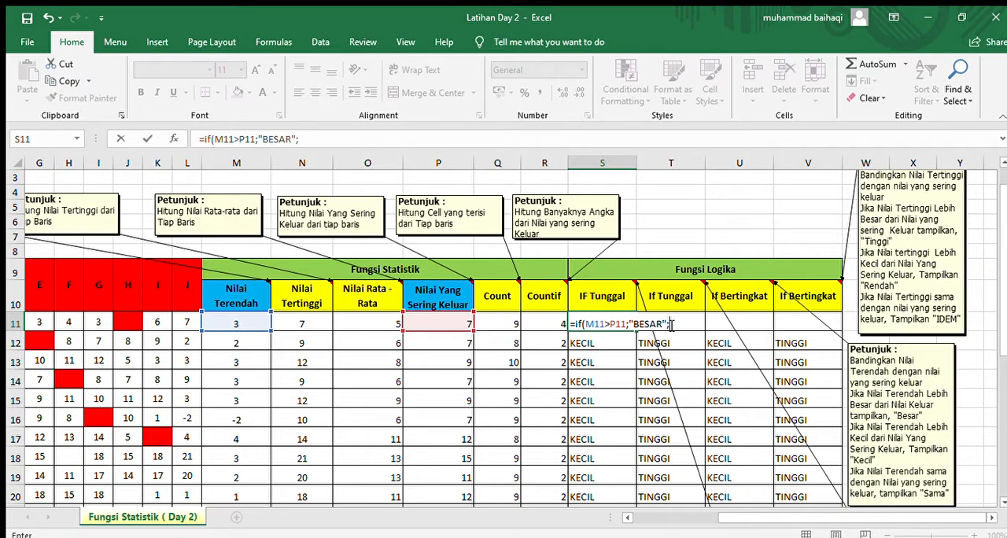
pyautogui.write('SA')
pyautogui.press('BackSpace')
pyautogui.press('BackSpace')
pyautogui.scroll(-4, 671, 325)
pyautogui.scroll(4, 669, 325)
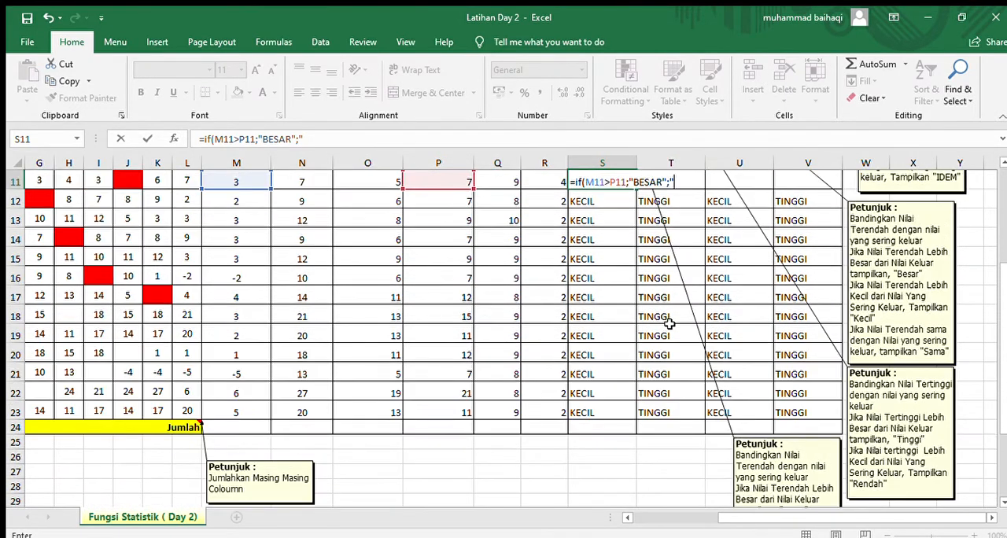
pyautogui.write('K')
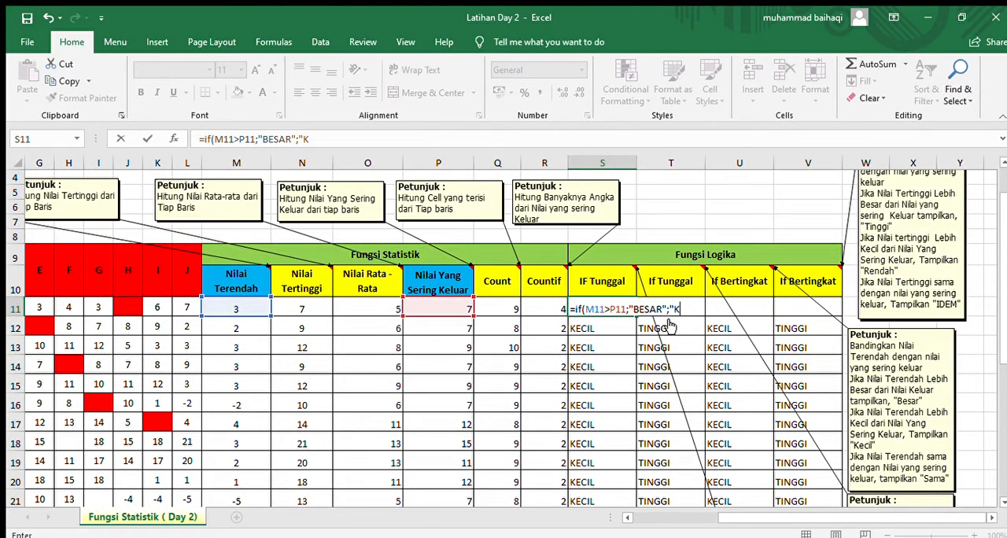
pyautogui.write('ECIL')
pyautogui.write(')')
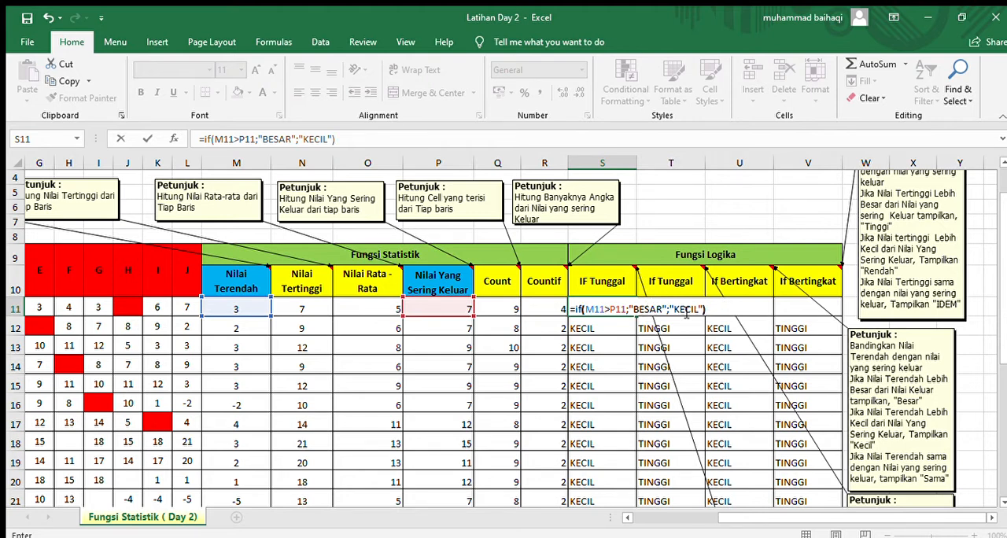
pyautogui.press('Return')
pyautogui.click(596, 309)
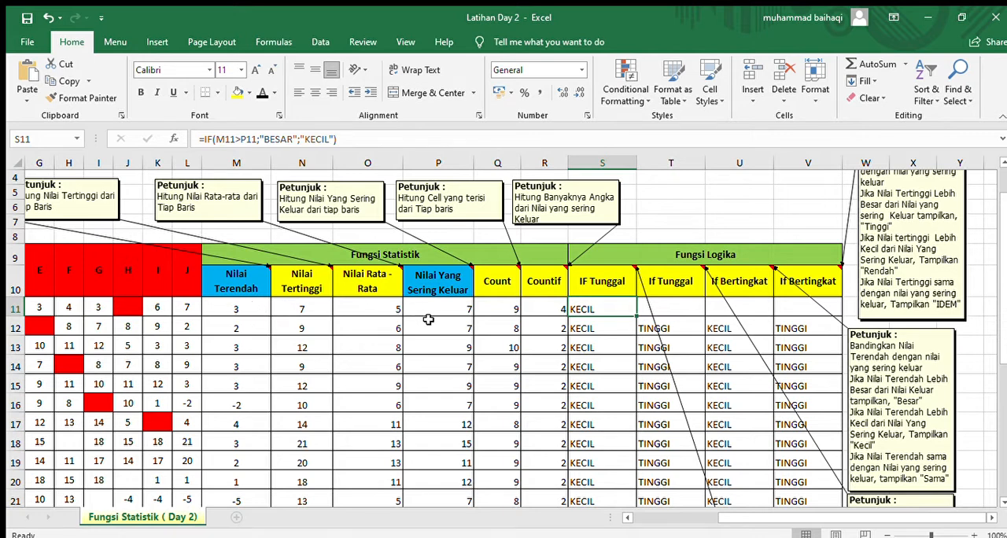
# Step: Select T11 in the second IF Tunggal column and read the instruction note on comparing Nilai Tertinggi with Nilai Yang Sering Keluar
pyautogui.click(684, 309)
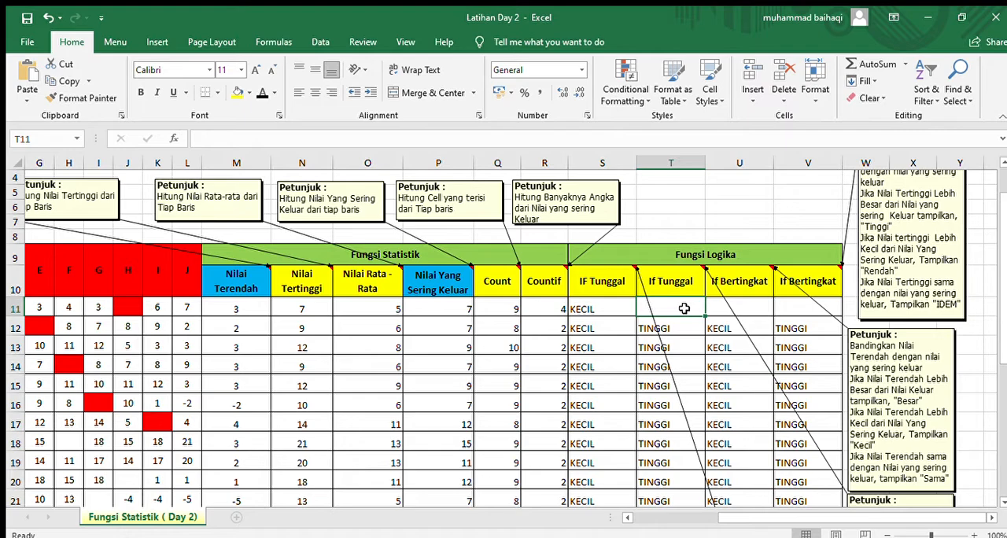
pyautogui.scroll(-1, 684, 309)
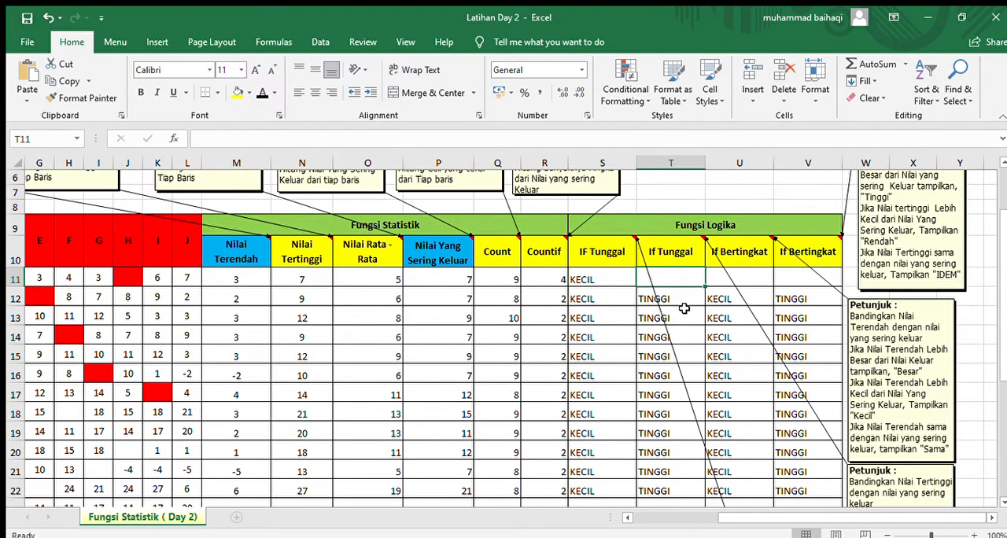
pyautogui.scroll(-3, 685, 308)
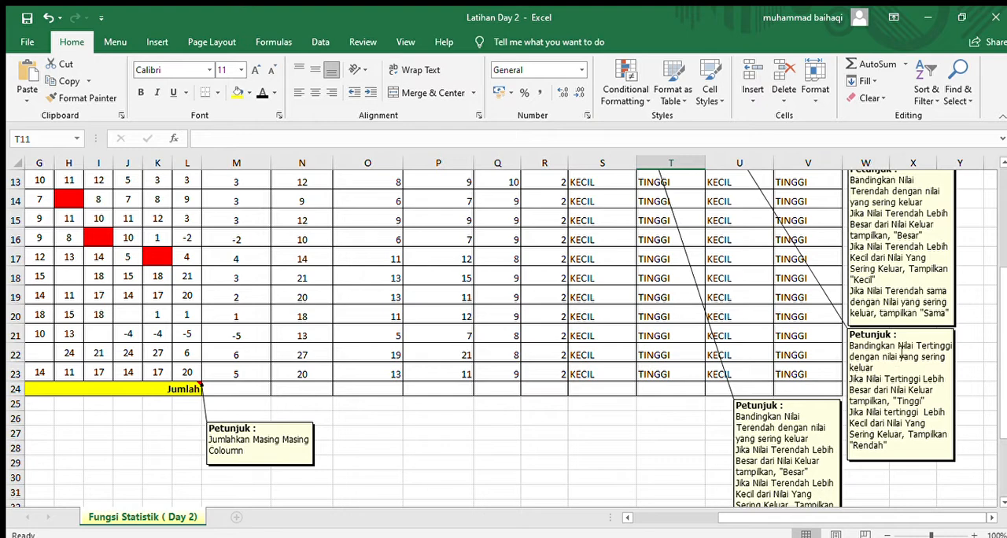
pyautogui.scroll(2, 784, 353)
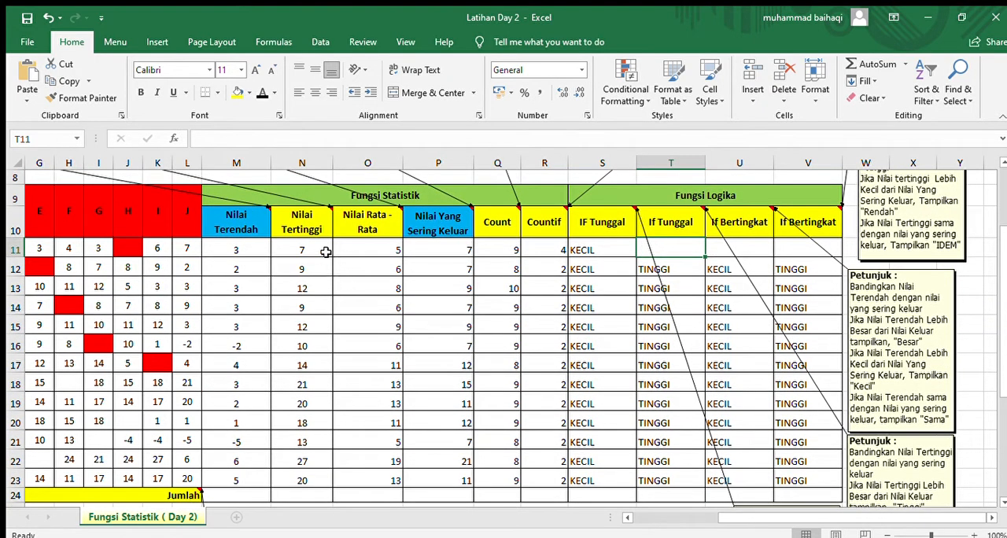
pyautogui.scroll(-1, 346, 354)
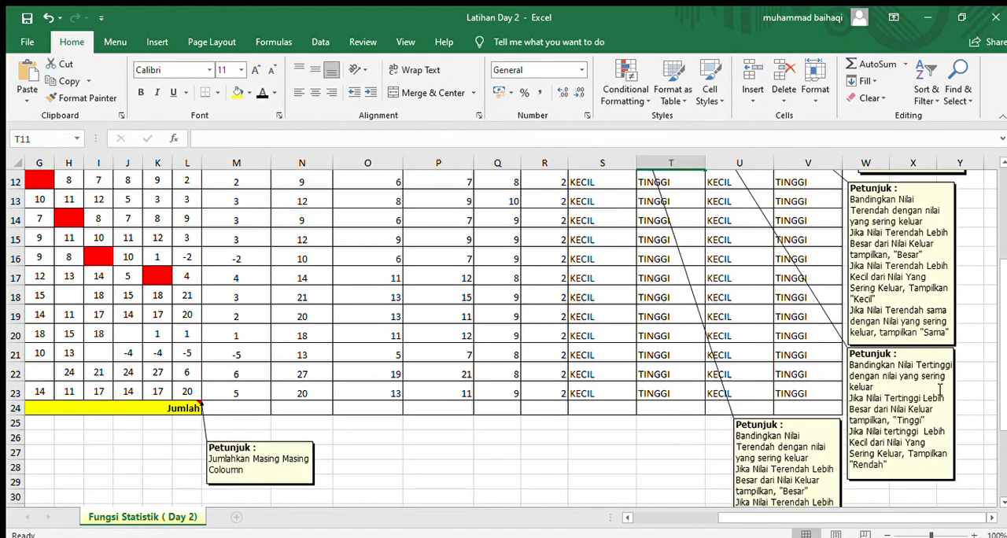
pyautogui.scroll(1, 495, 354)
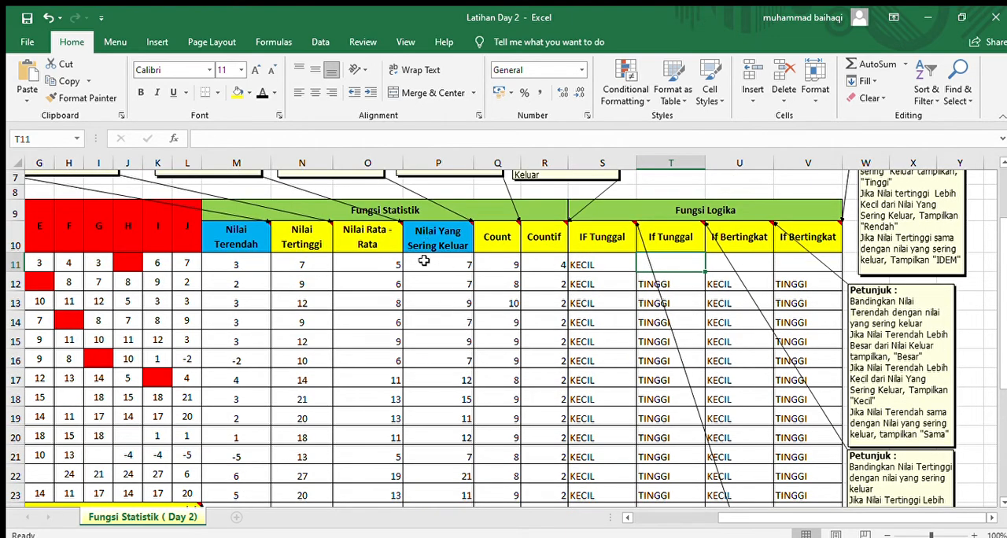
pyautogui.scroll(-1, 418, 329)
pyautogui.scroll(-1, 418, 328)
pyautogui.scroll(2, 418, 327)
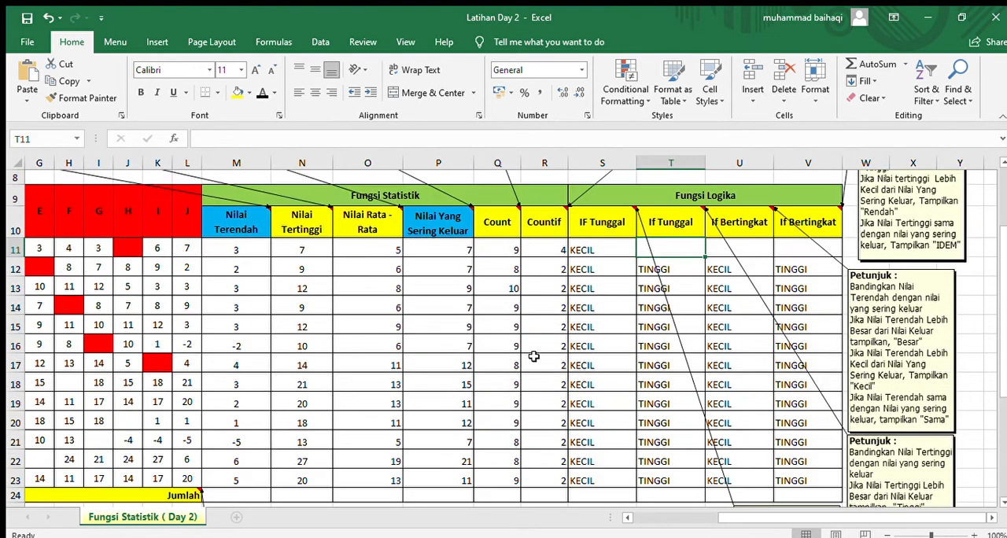
# Step: Start an IF formula in T11 that tests whether N11 is greater than P11 and returns "TINGGI" when true
pyautogui.write('=')
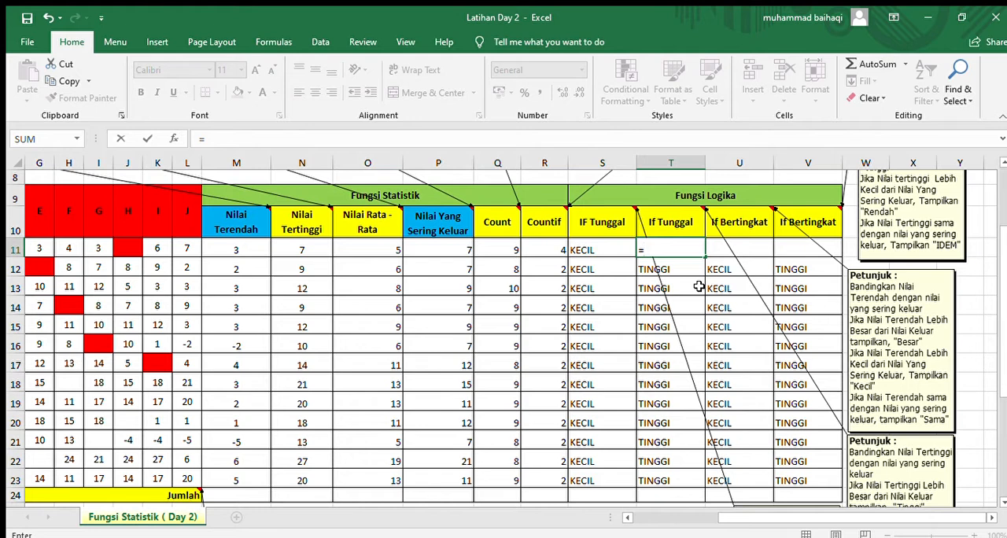
pyautogui.write('if(')
pyautogui.click(297, 250)
pyautogui.scroll(-1, 666, 431)
pyautogui.scroll(1, 666, 431)
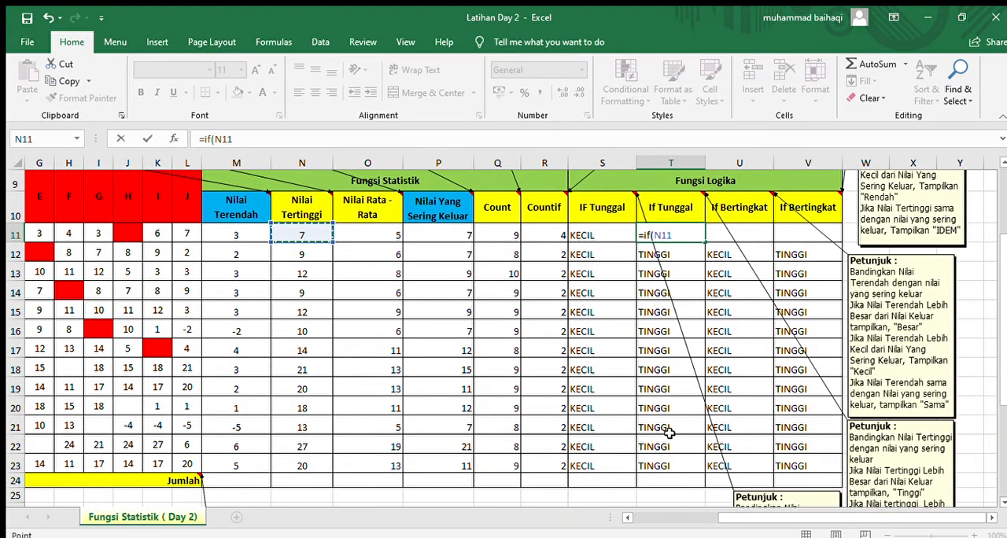
pyautogui.scroll(-1, 668, 431)
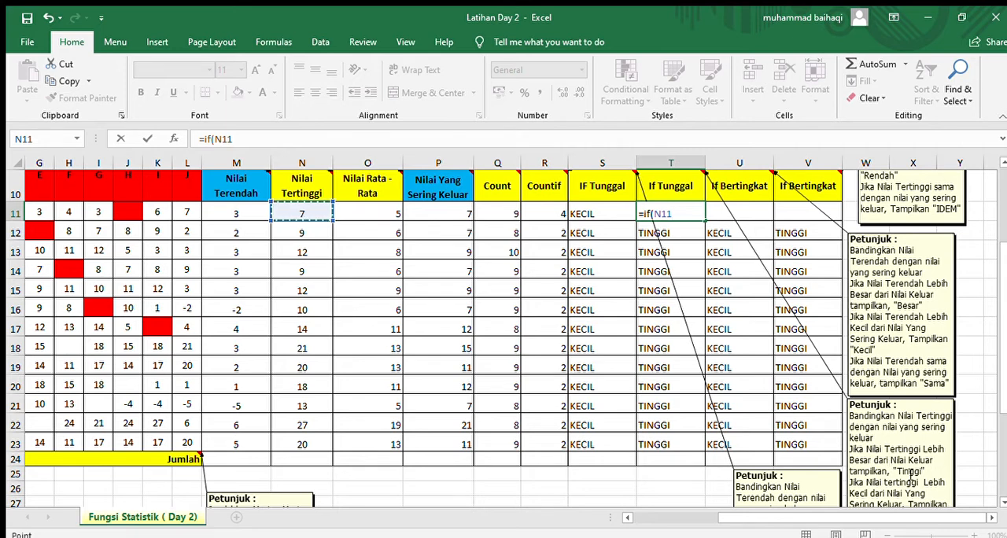
pyautogui.scroll(2, 713, 404)
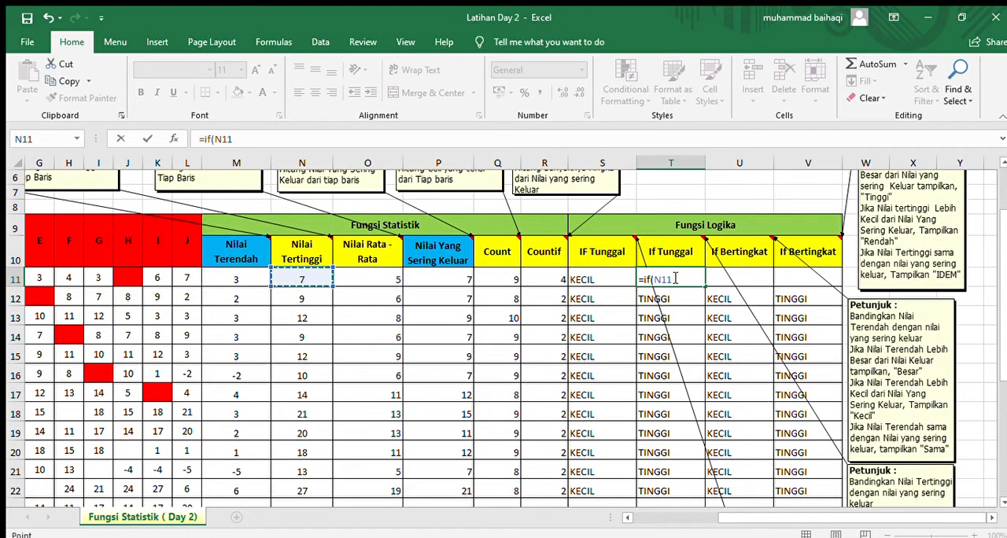
pyautogui.write('>')
pyautogui.click(409, 277)
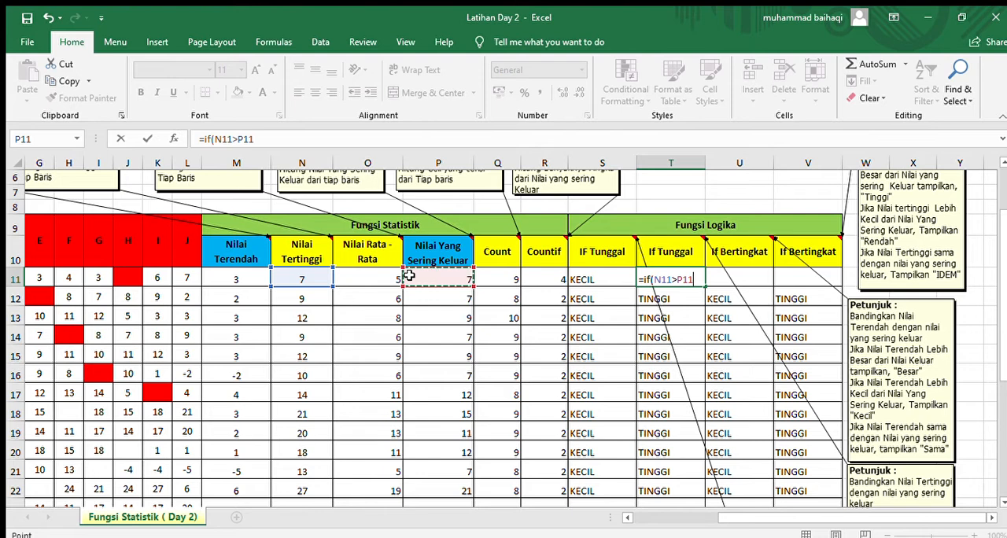
pyautogui.write(';')
pyautogui.write('"TINGGI"')
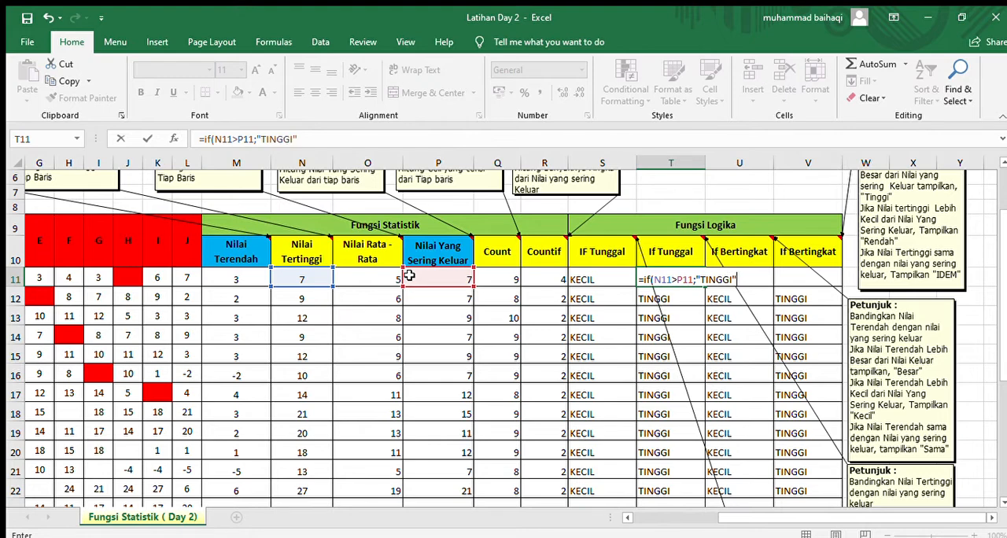
# Step: Complete T11's IF formula with "RENDAH" as the result when the condition is false, and commit it
pyautogui.scroll(-1, 625, 412)
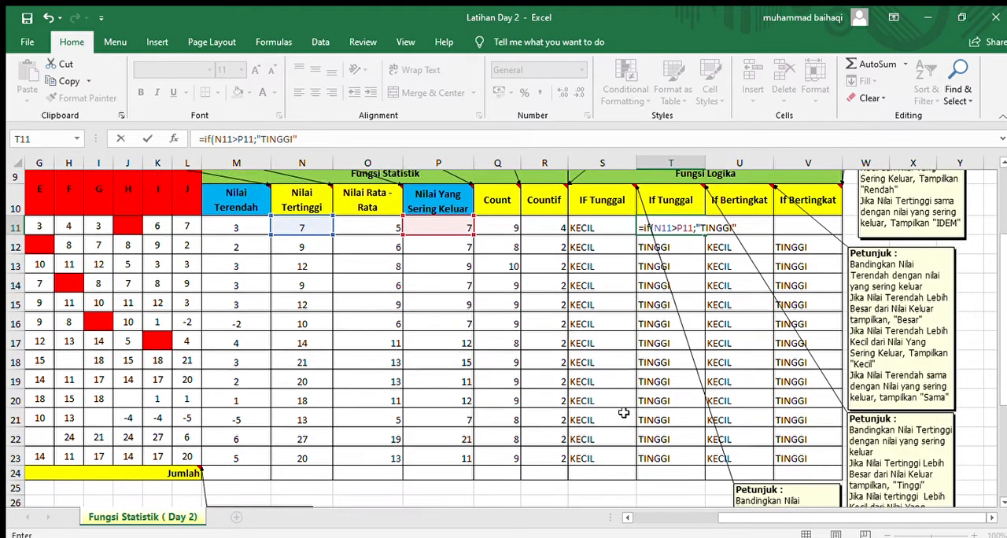
pyautogui.scroll(-1, 932, 471)
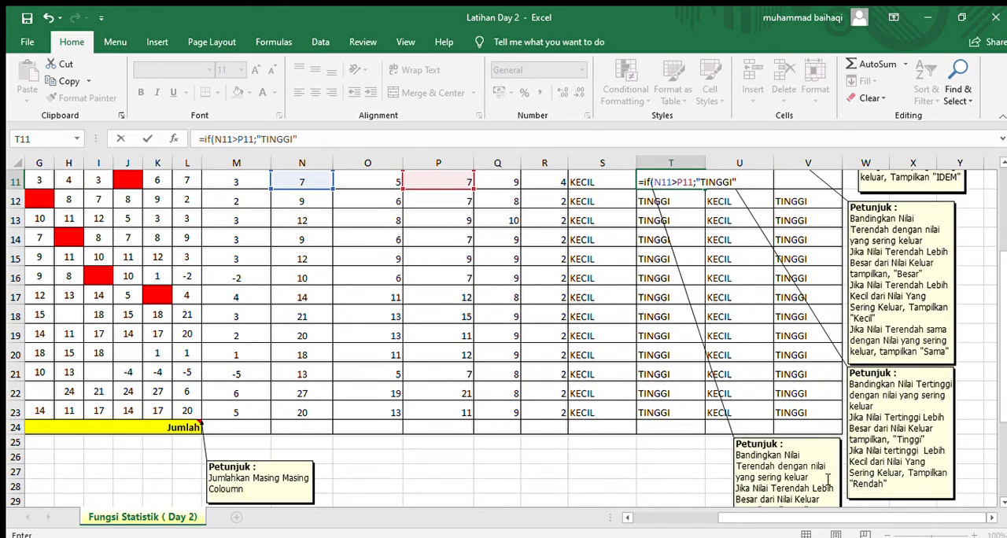
pyautogui.scroll(2, 828, 480)
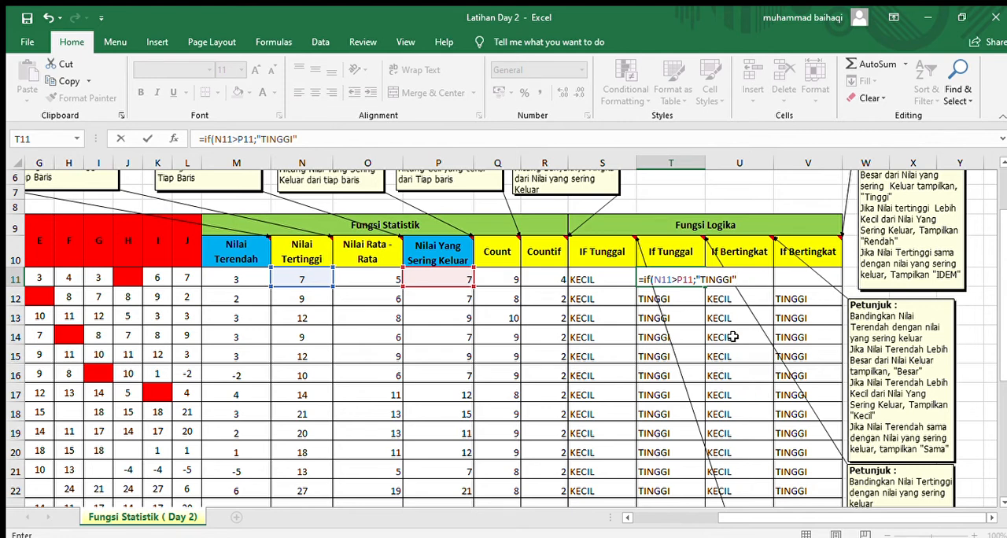
pyautogui.write(';"')
pyautogui.write('RENSAH')
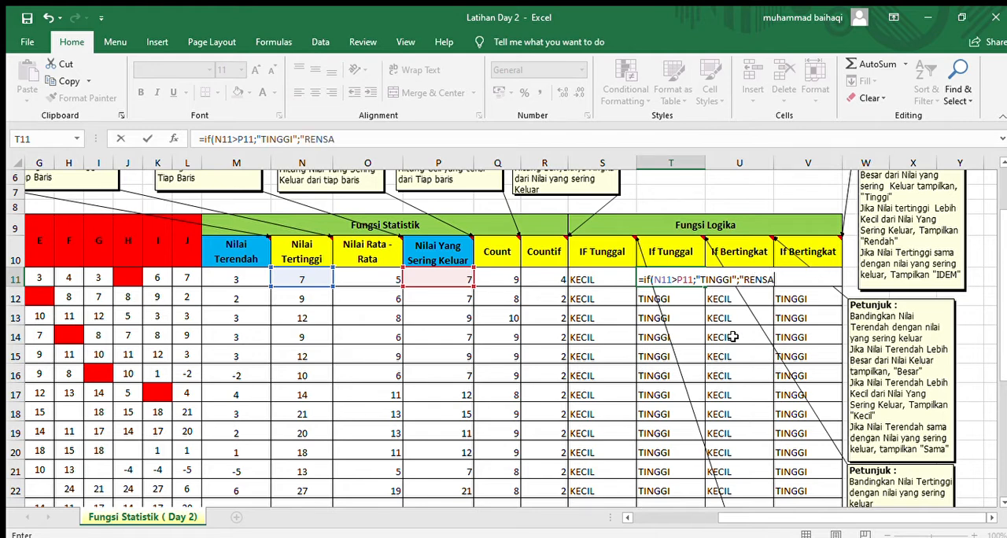
pyautogui.press('BackSpace')
pyautogui.press('BackSpace')
pyautogui.press('BackSpace')
pyautogui.write('DAH"')
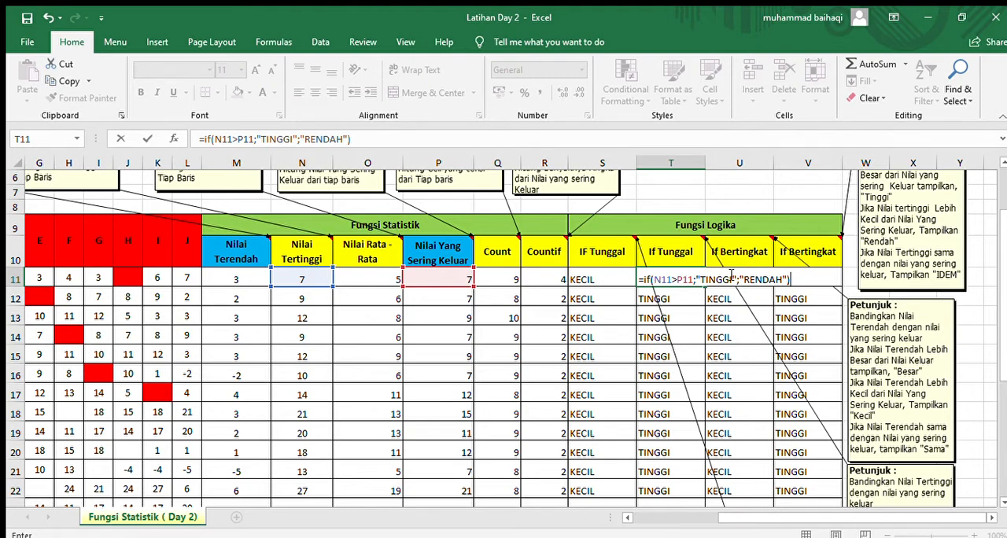
pyautogui.press('Return')
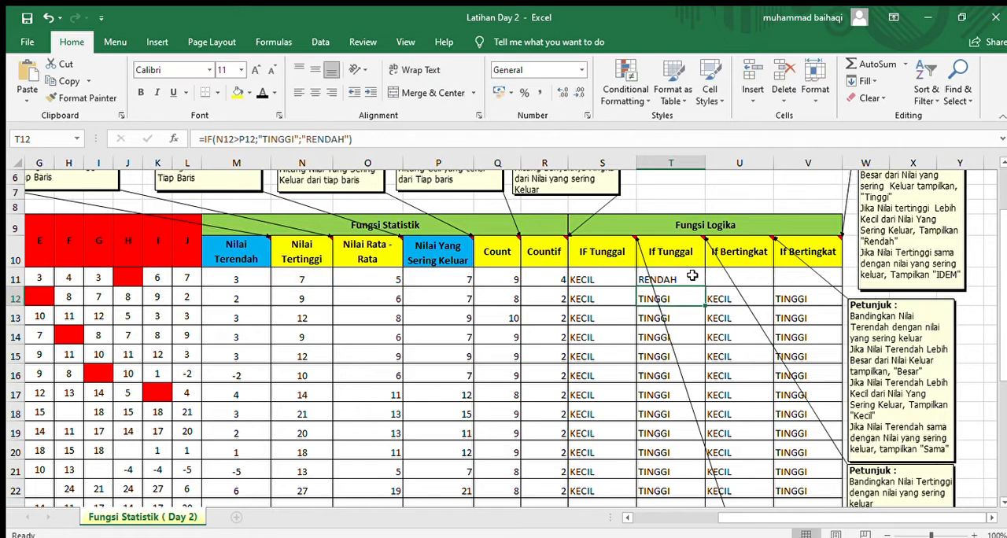
pyautogui.click(692, 276)
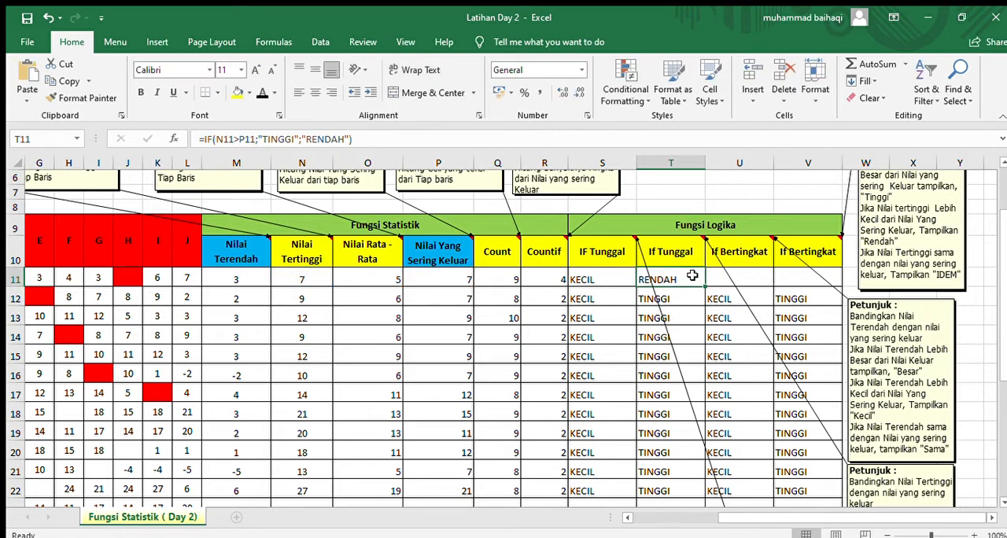
# Step: Start an IF formula in U11 that tests whether M11 is greater than P11 and returns "BESAR" when true
pyautogui.click(755, 281)
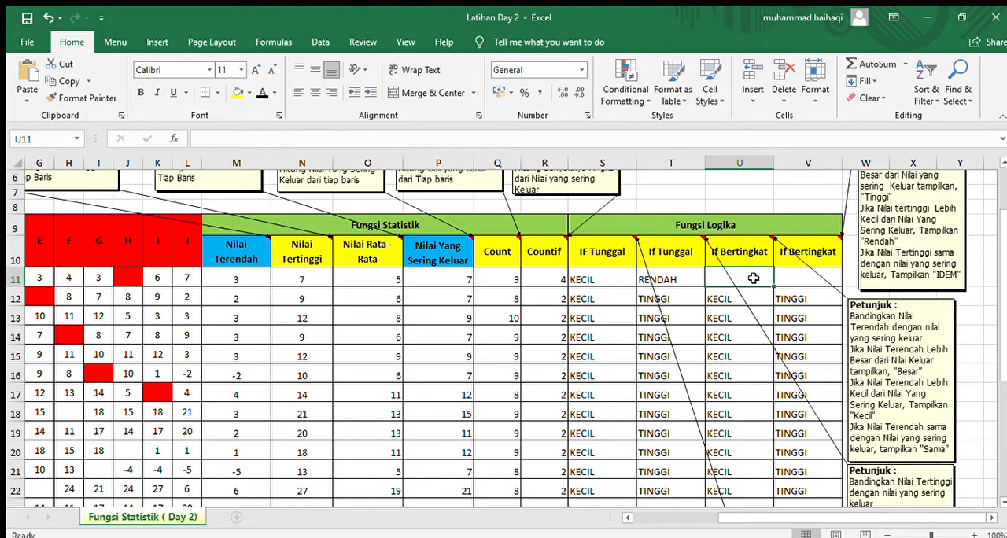
pyautogui.scroll(2, 761, 401)
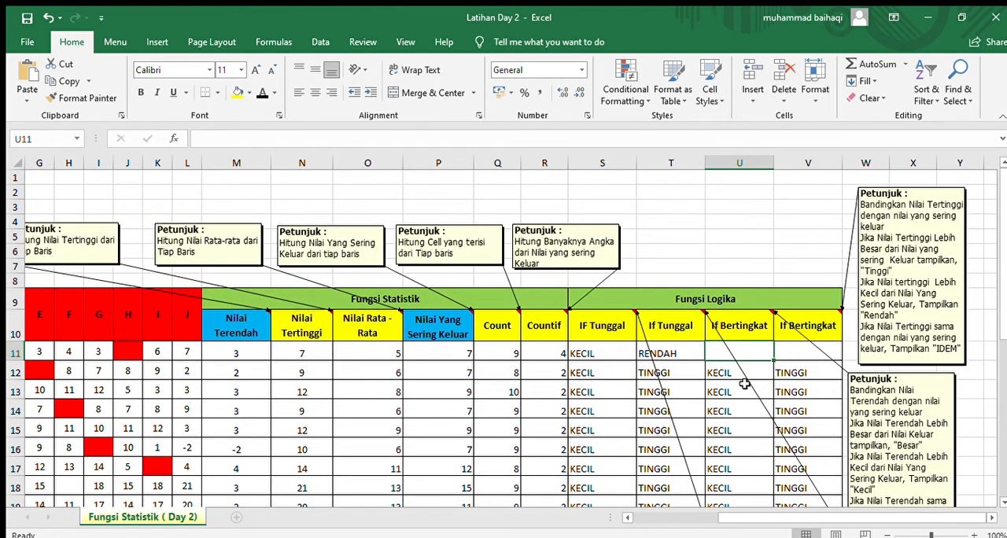
pyautogui.scroll(-1, 744, 383)
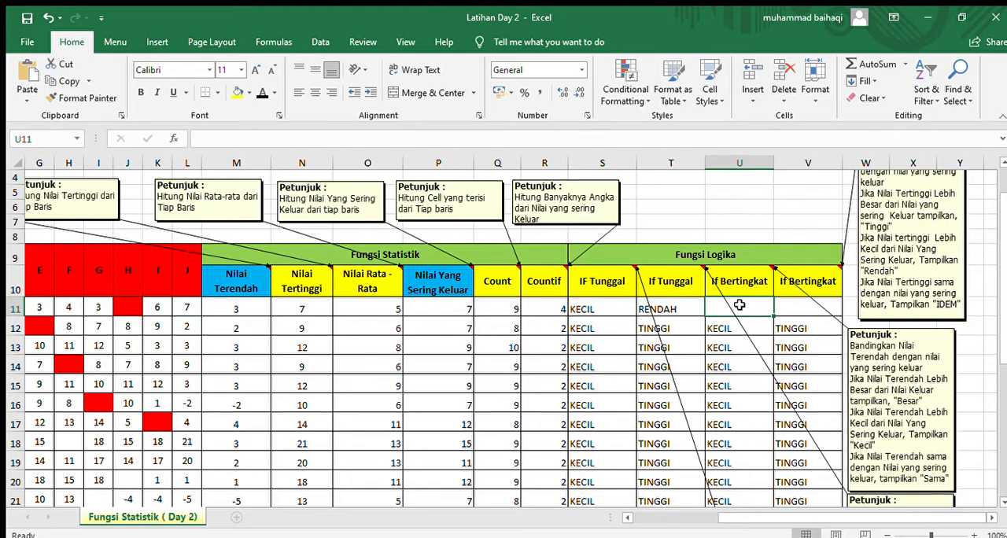
pyautogui.write('=')
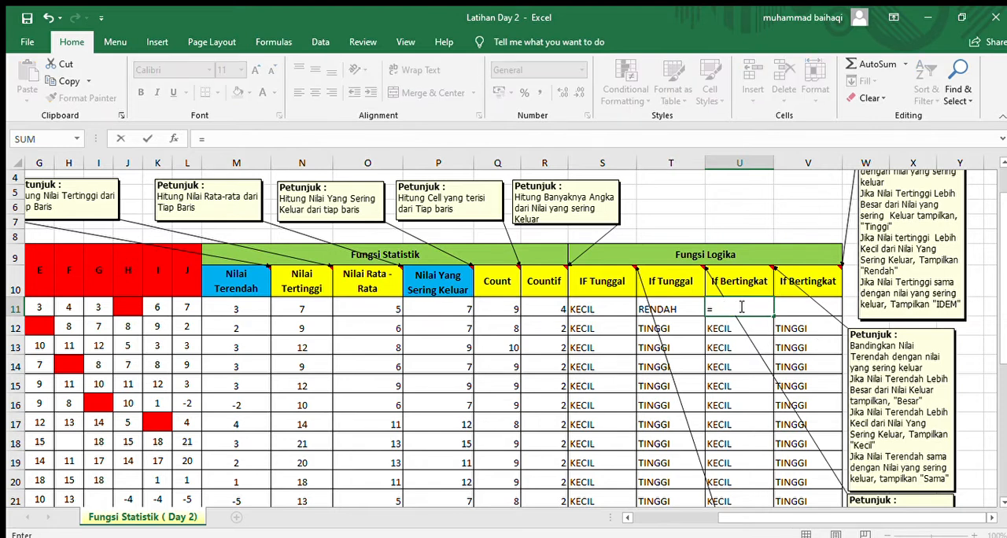
pyautogui.write('if(')
pyautogui.click(249, 309)
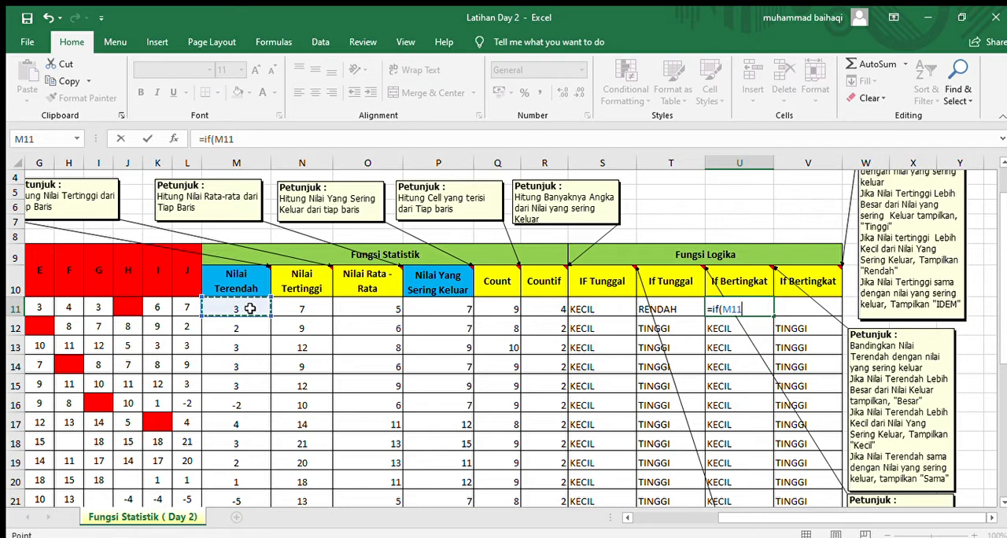
pyautogui.write('>')
pyautogui.click(431, 308)
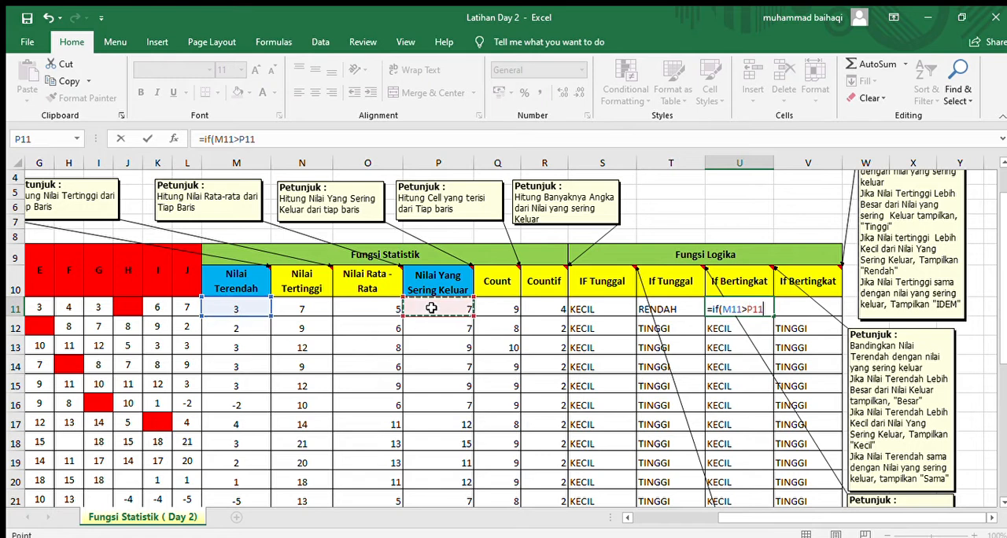
pyautogui.write(';"')
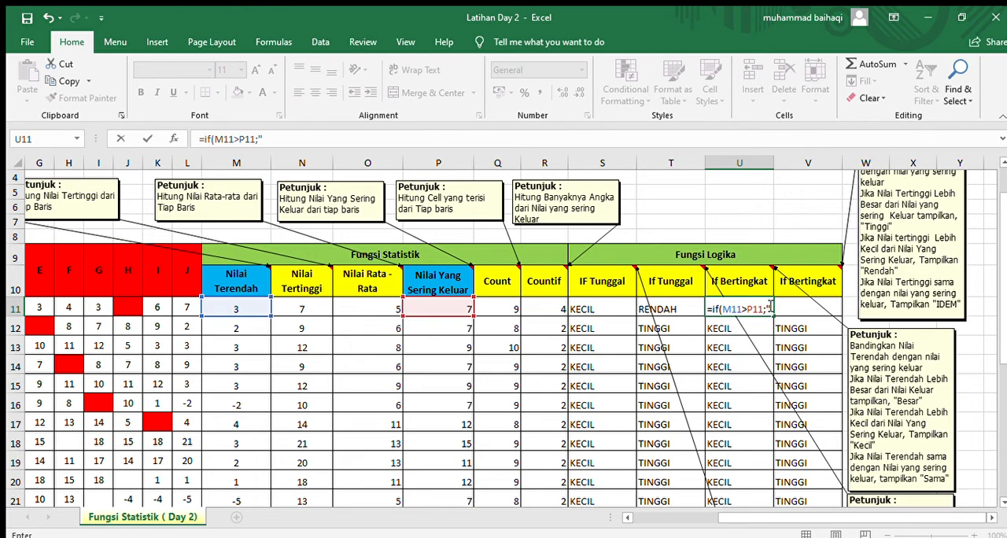
pyautogui.write('BESAR')
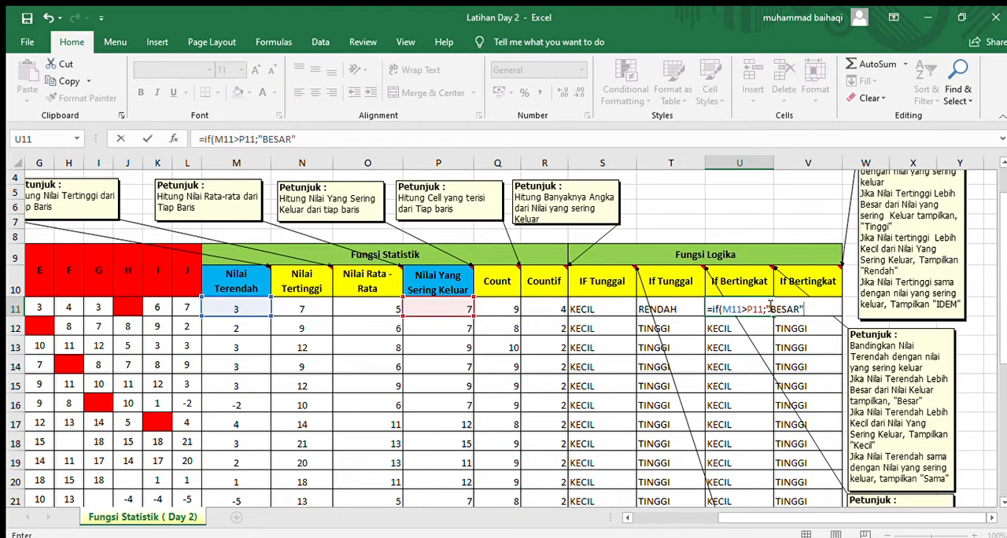
# Step: Nest a second IF as the false result of U11's formula, testing whether M11 is less than P11
pyautogui.write(';')
pyautogui.write('if(')
pyautogui.click(242, 307)
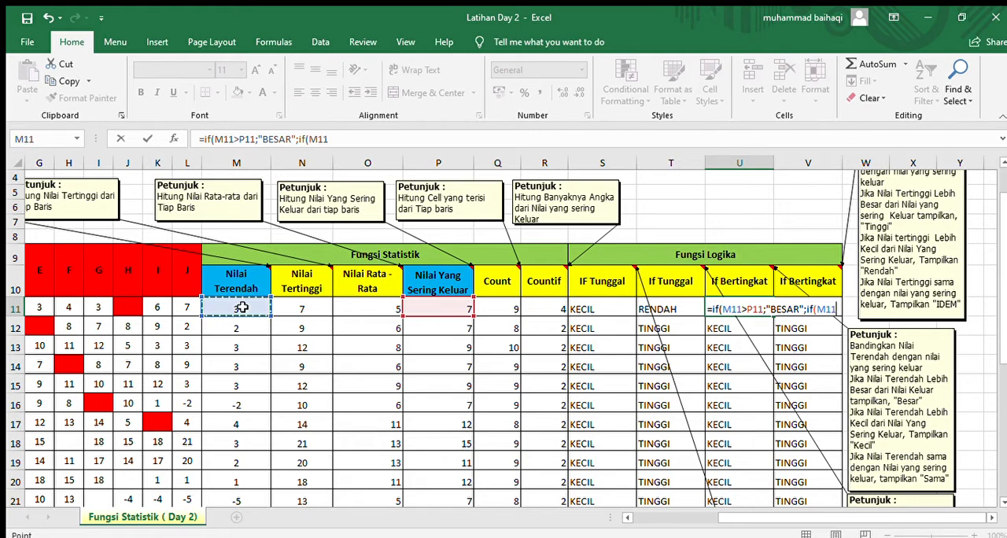
pyautogui.write('<')
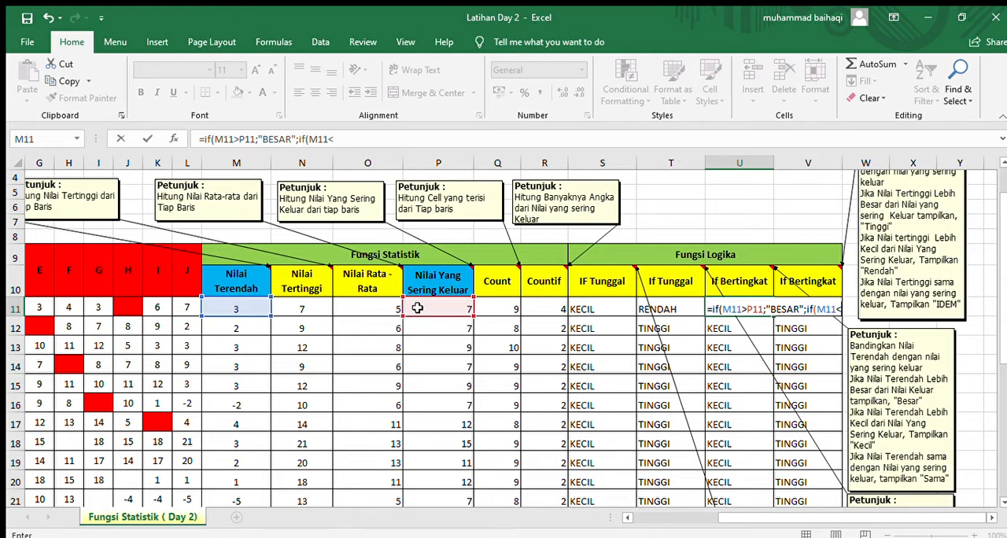
pyautogui.click(418, 307)
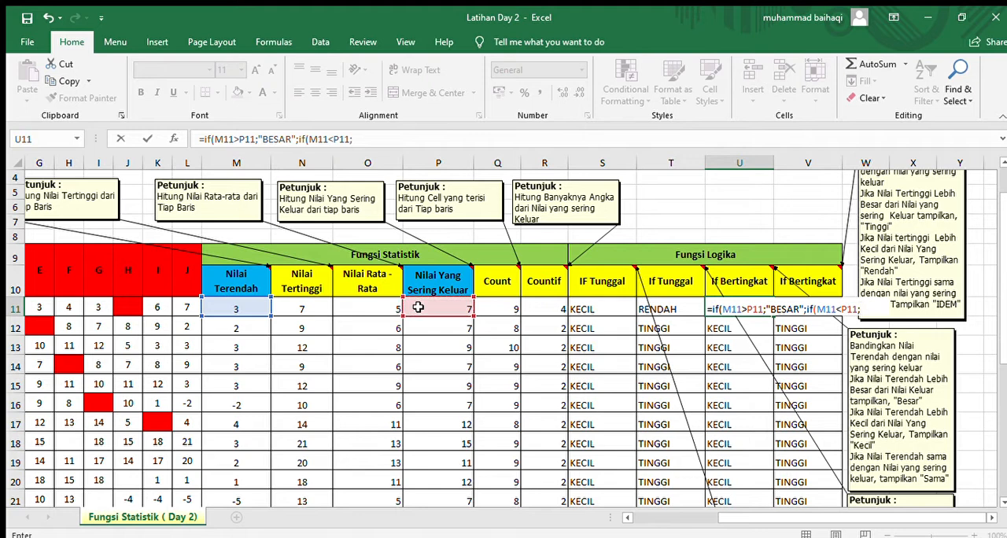
# Step: Give U11's nested IF the results "KECIL" when true and "SAMA" when false, and commit the formula
pyautogui.write('"KECIL')
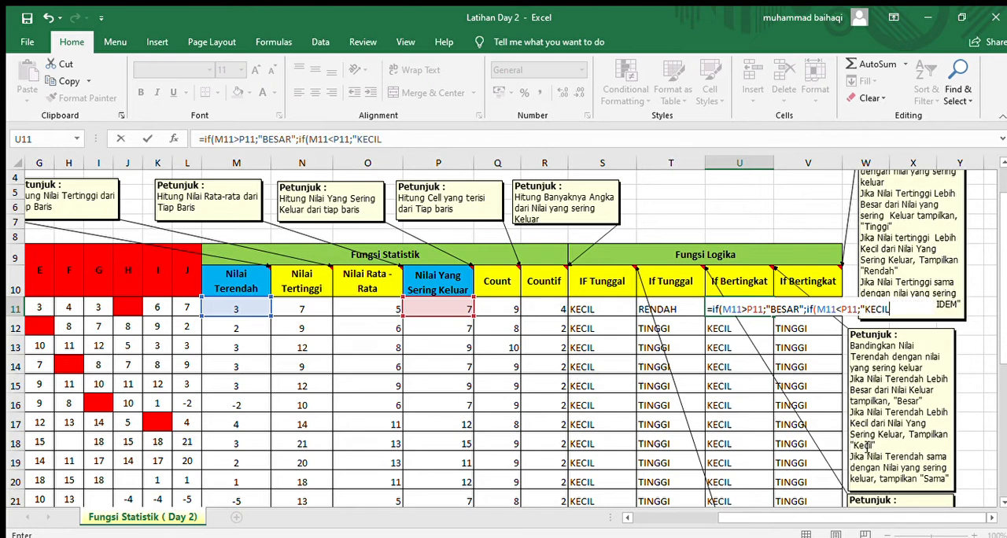
pyautogui.write('"')
pyautogui.write(';"SAMA"')
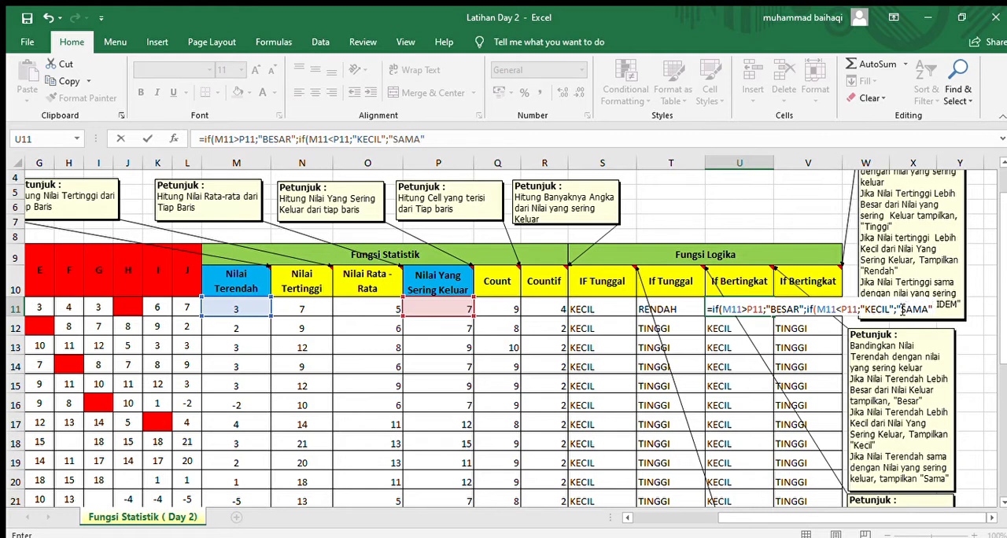
pyautogui.write('))')
pyautogui.press('Return')
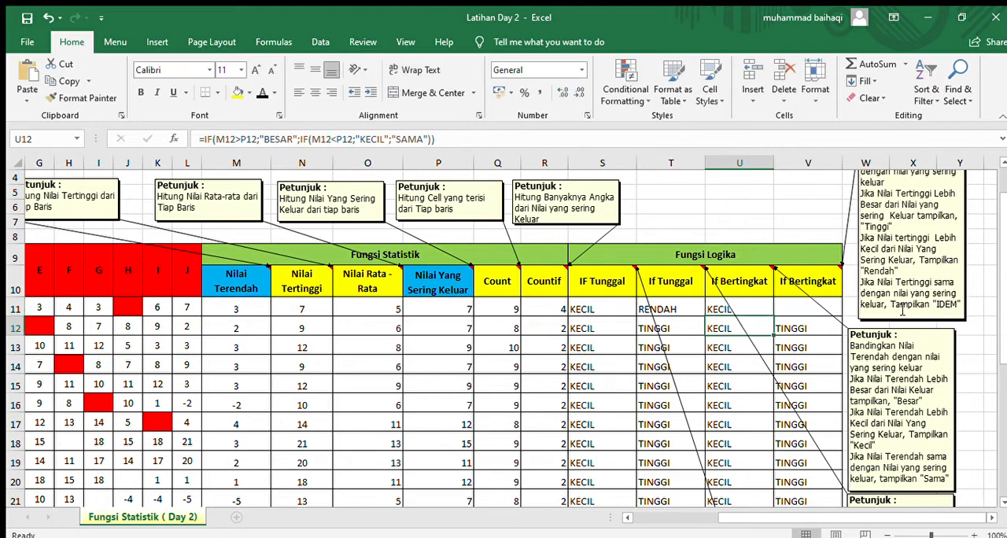
# Step: Start an IF formula in V11 that tests whether N11 is greater than P11
pyautogui.click(776, 312)
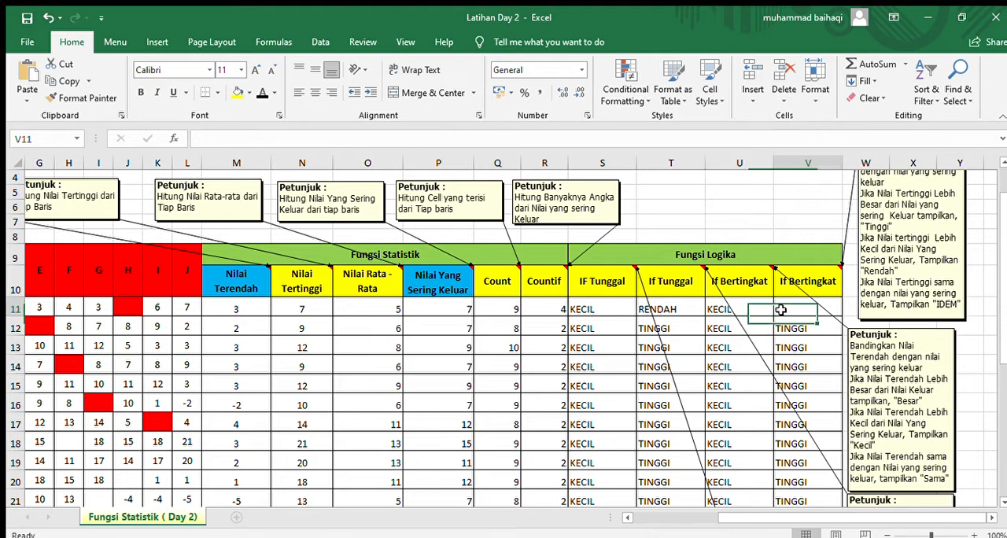
pyautogui.click(757, 311)
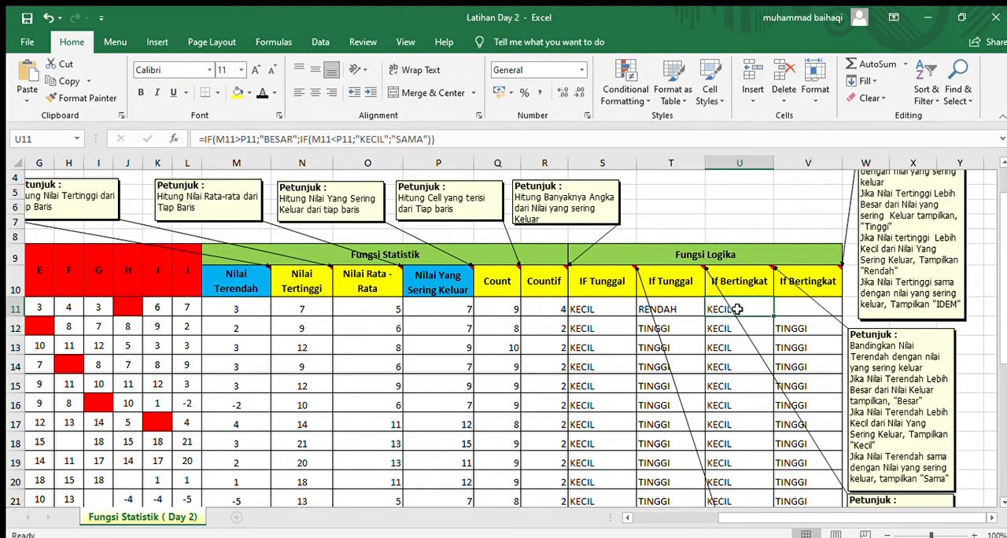
pyautogui.click(805, 309)
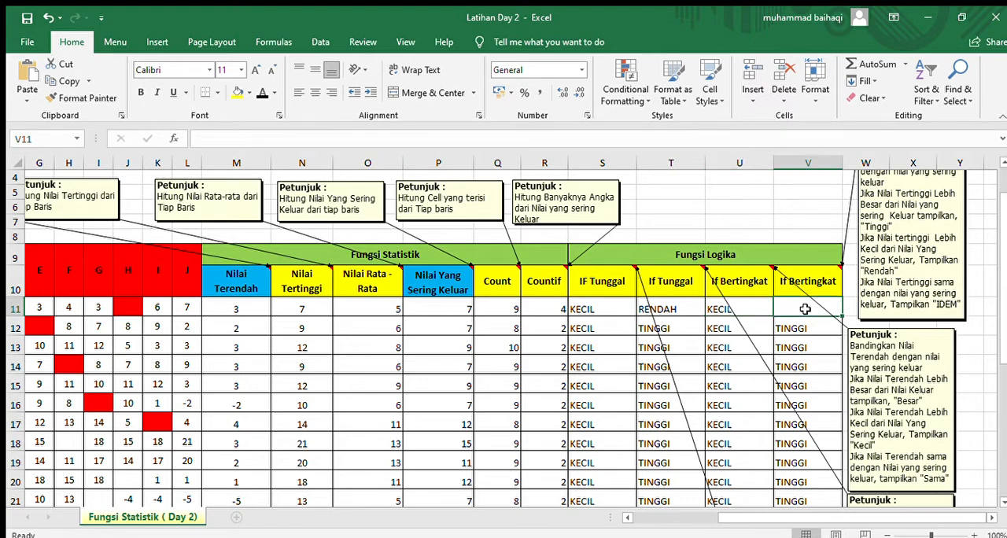
pyautogui.scroll(1, 805, 309)
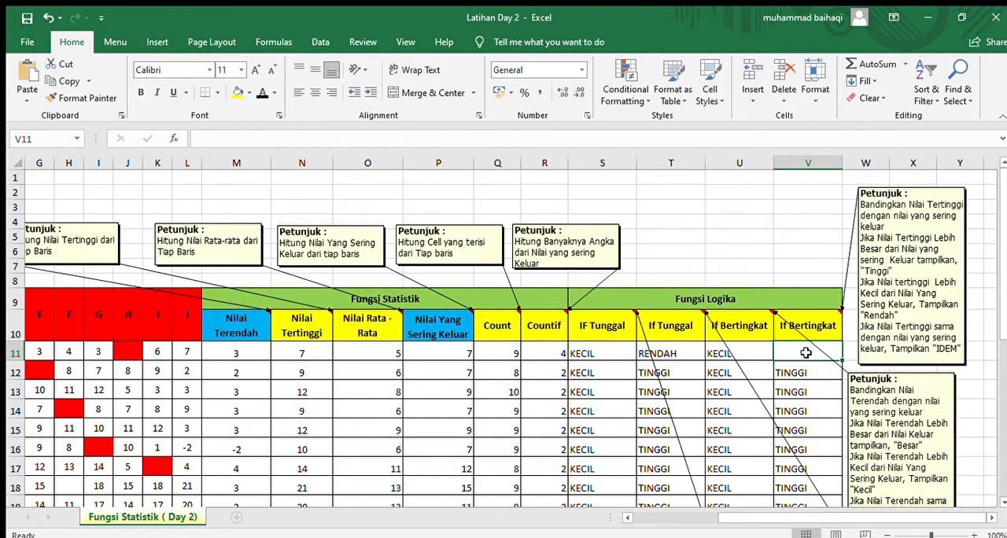
pyautogui.write('=if')
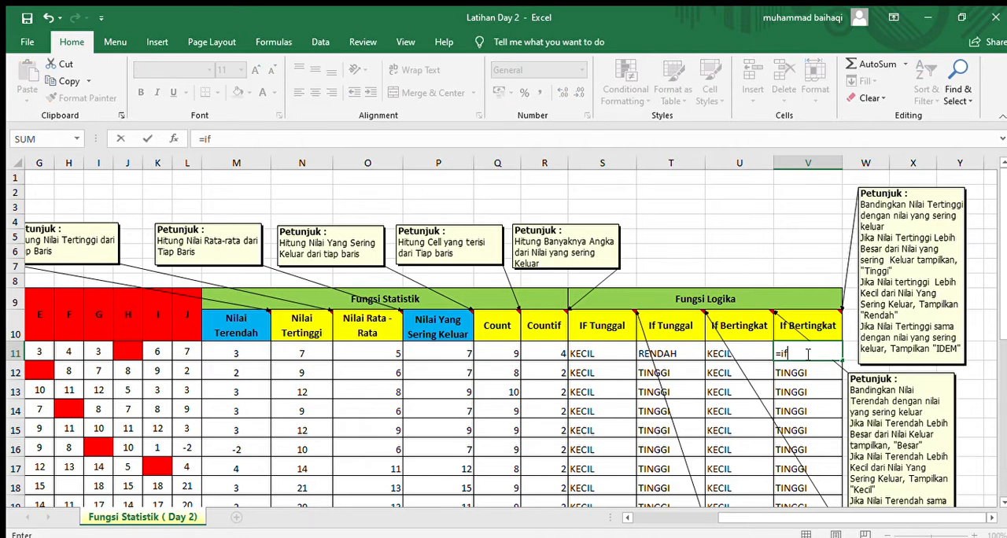
pyautogui.write('(')
pyautogui.click(286, 348)
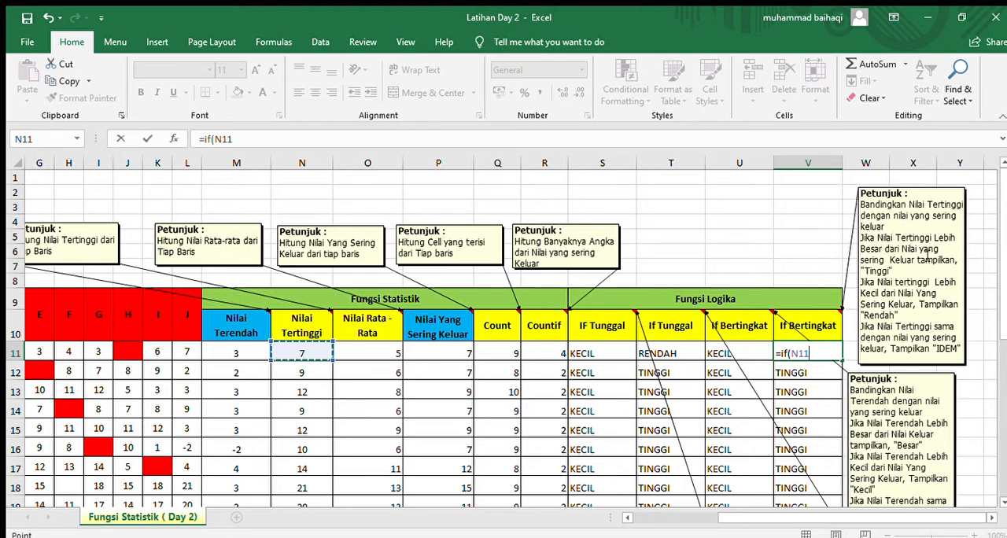
pyautogui.write('>')
pyautogui.click(439, 351)
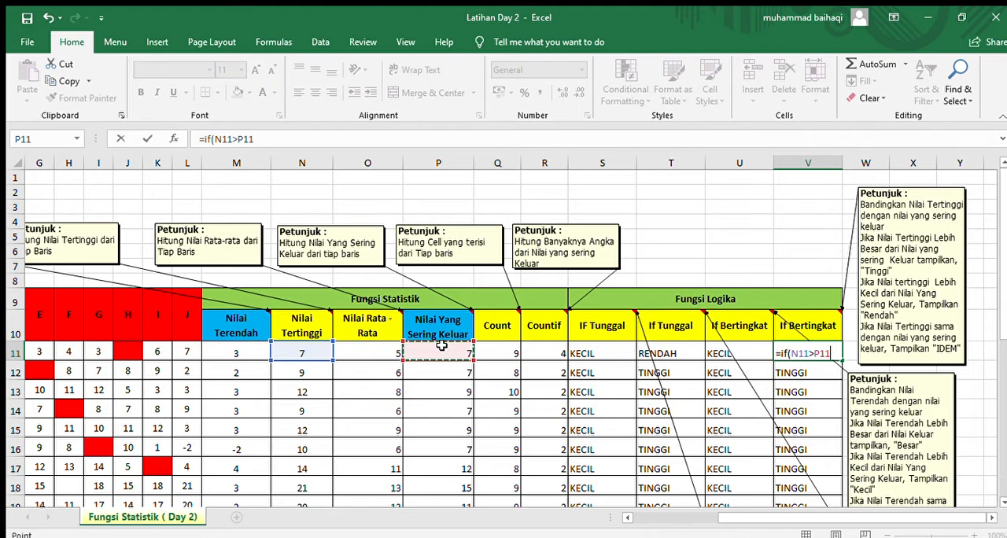
# Step: Add "TINGGI" as the result of V11's IF formula when the condition is true
pyautogui.write(';')
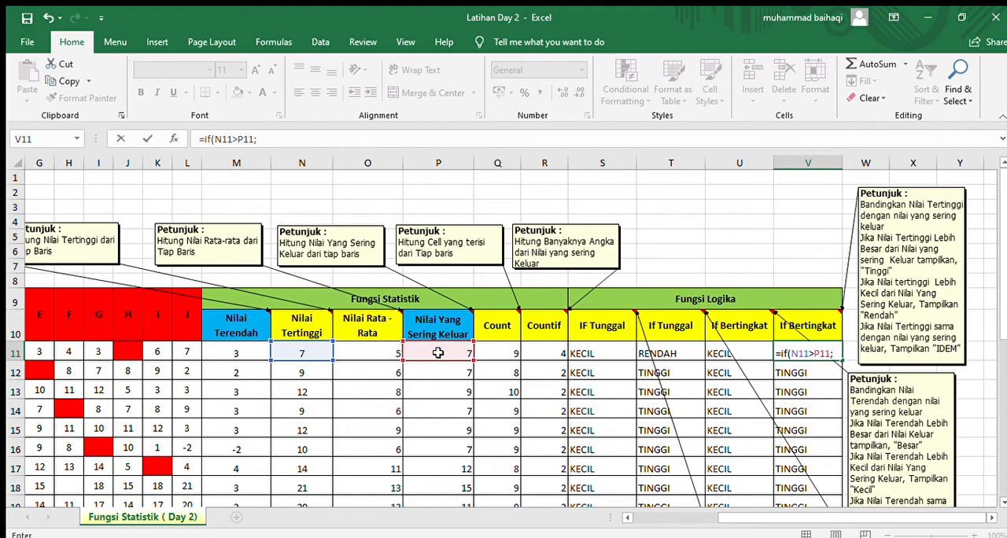
pyautogui.write('"')
pyautogui.write('TIN')
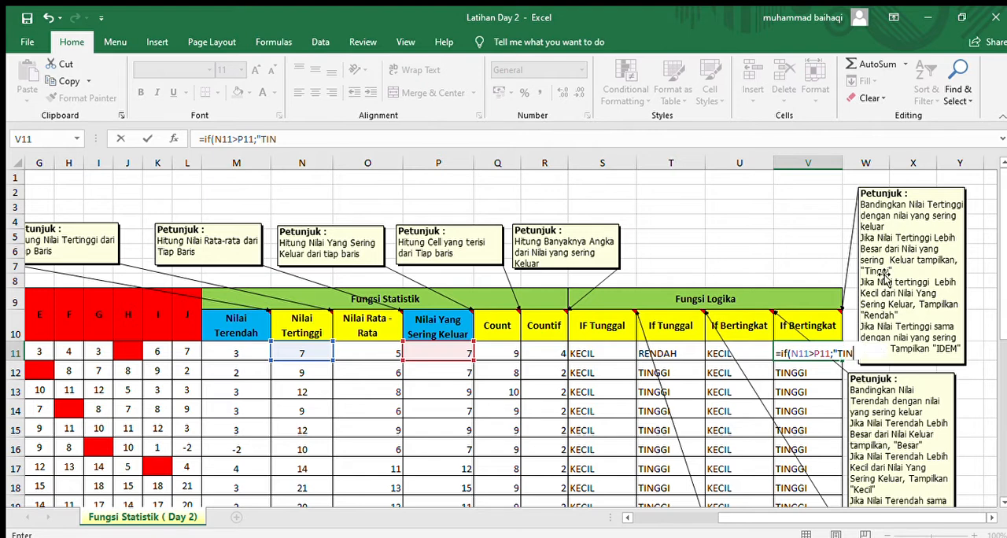
pyautogui.write('GGI";')
# Step: Nest a second IF as the false result of V11's formula, testing whether N11 is less than P11 and returning "RENDAH" when true
pyautogui.write('if(')
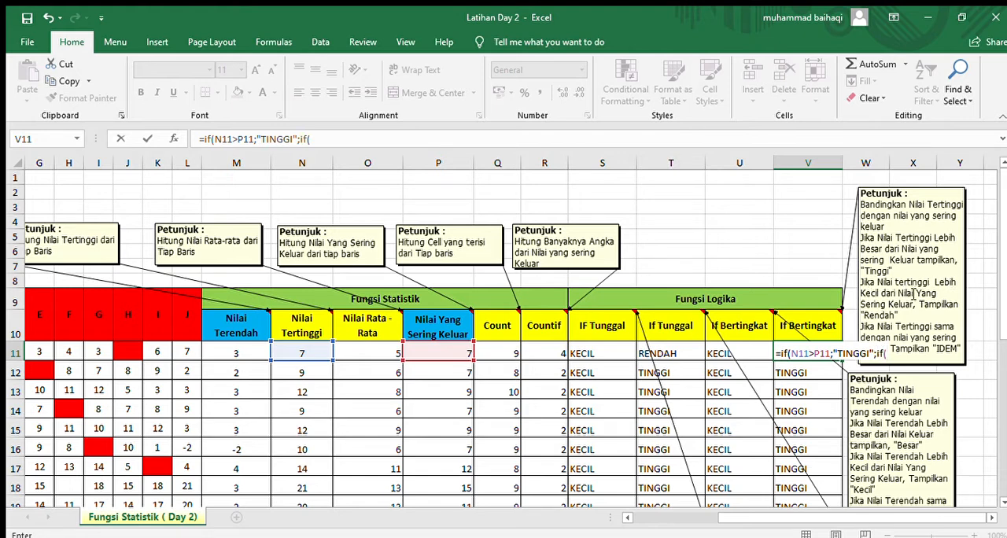
pyautogui.click(295, 352)
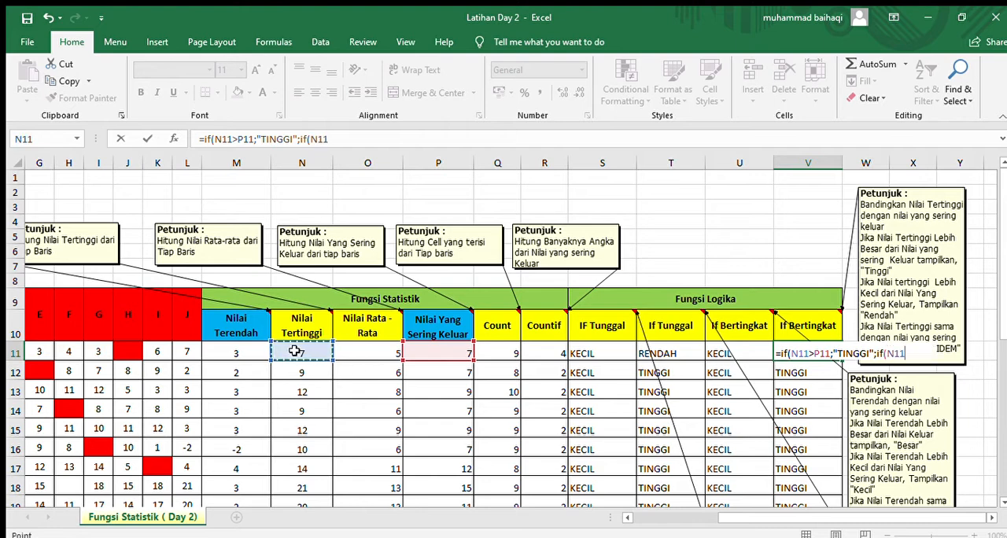
pyautogui.write('<')
pyautogui.click(446, 353)
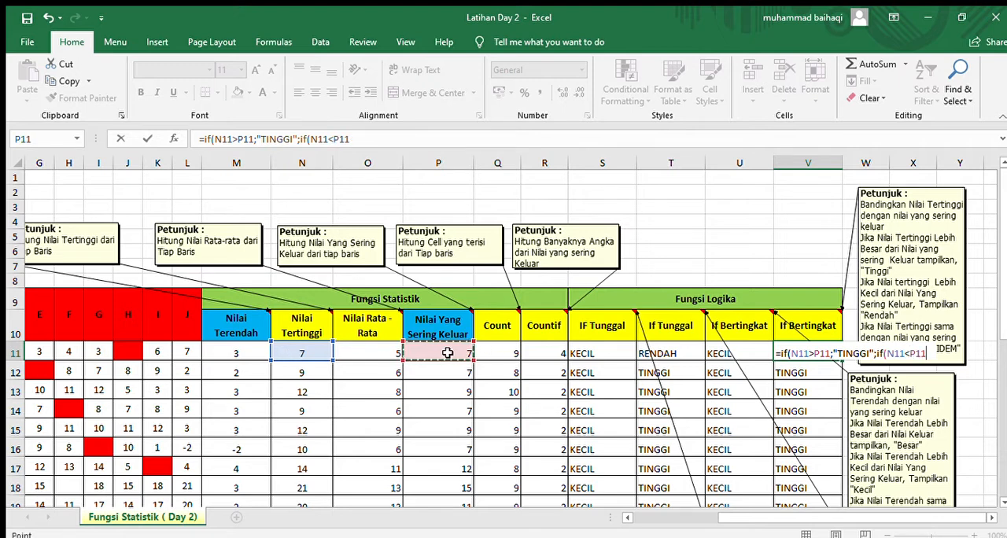
pyautogui.write(';"RENDAH"')
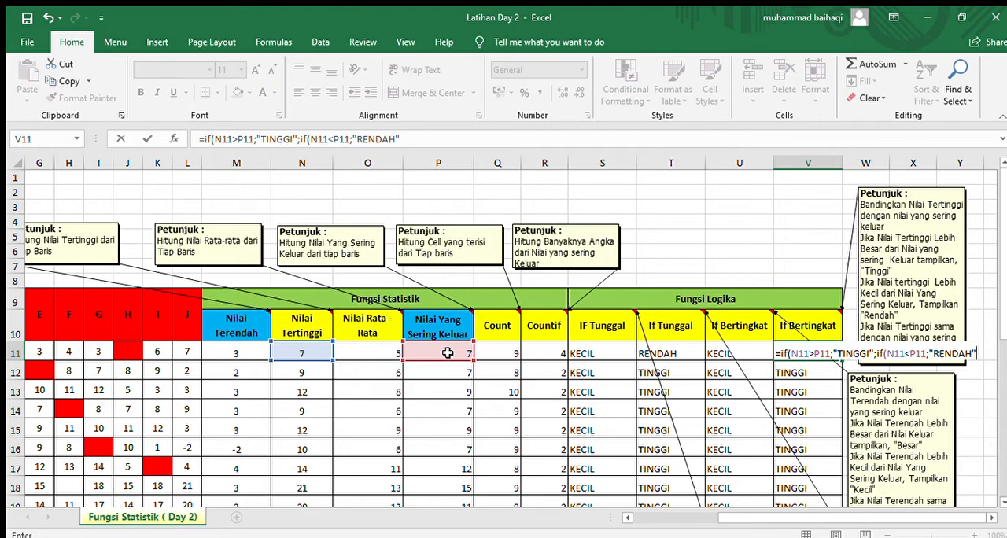
pyautogui.write(';')
# Step: Complete V11's nested IF with "IDEM" as the result when false, and commit the formula
pyautogui.scroll(-1, 923, 245)
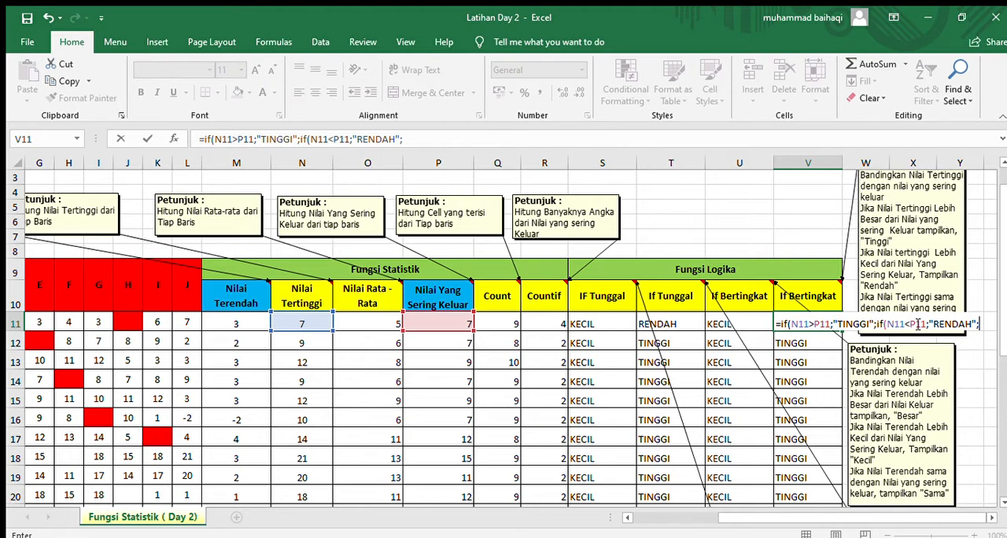
pyautogui.write('"IDEM"')
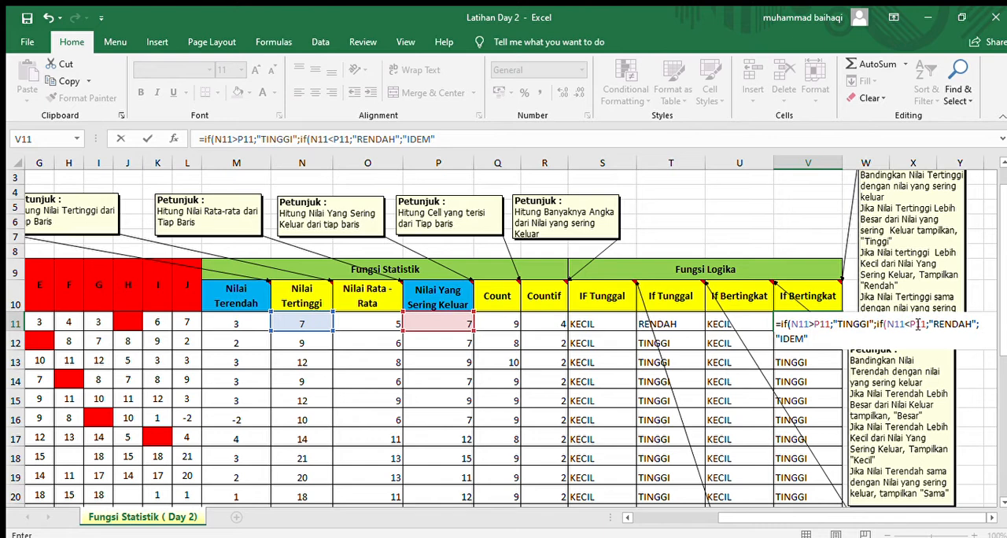
pyautogui.write('))')
pyautogui.press('Return')
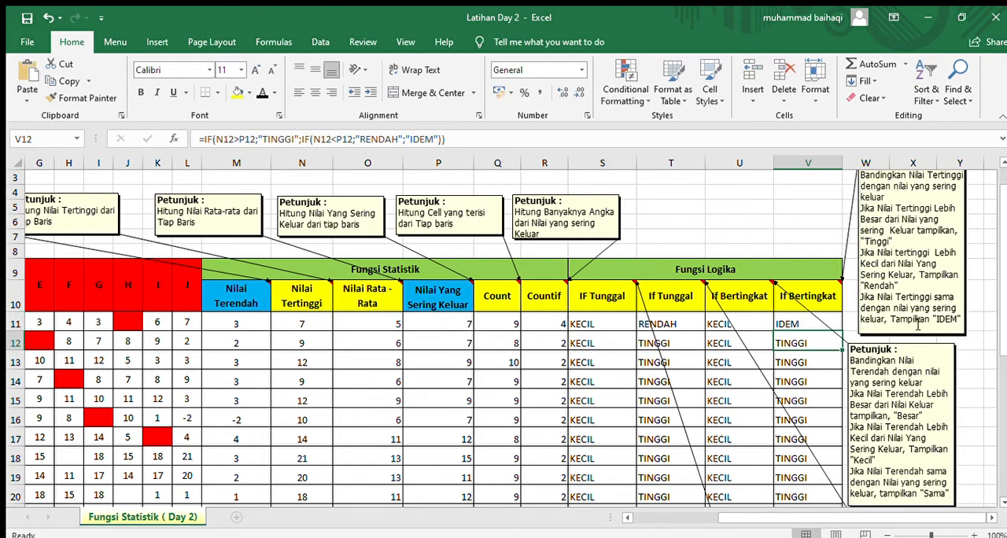